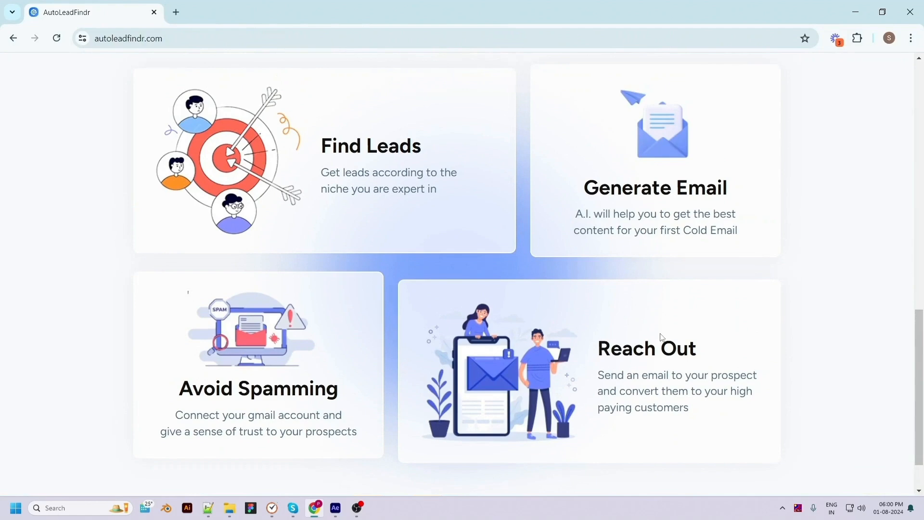
Scroll back to the top of the home page, where the logo and Login button show.
scroll(582, 415, "up", 2)
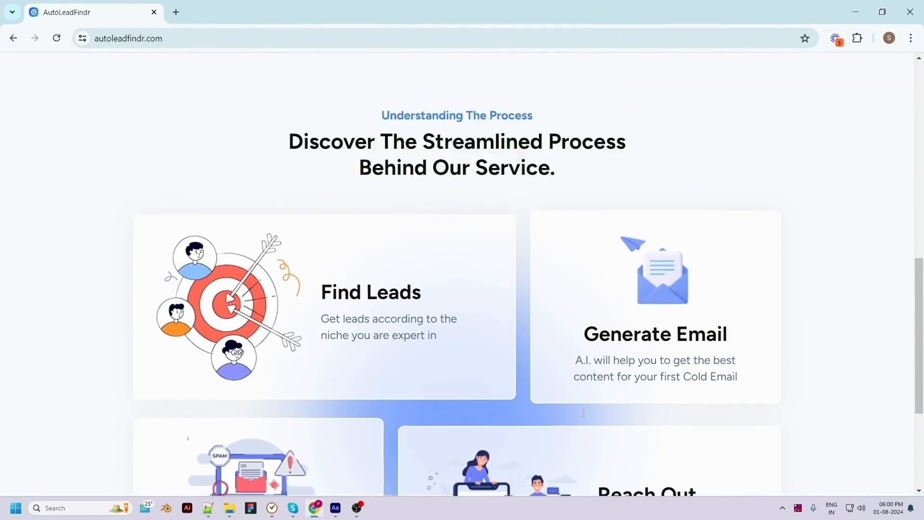
scroll(583, 415, "up", 10)
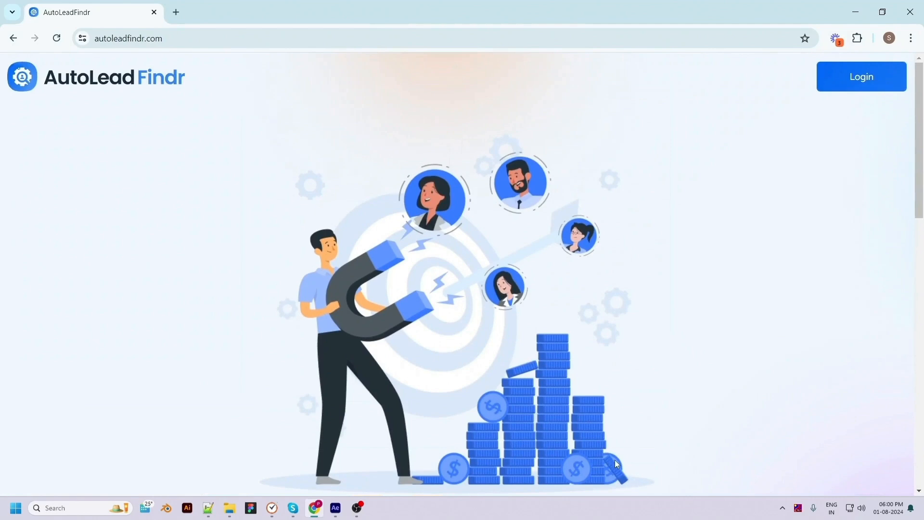
Log in with the saved account e-mail and the account password.
left_click(873, 80)
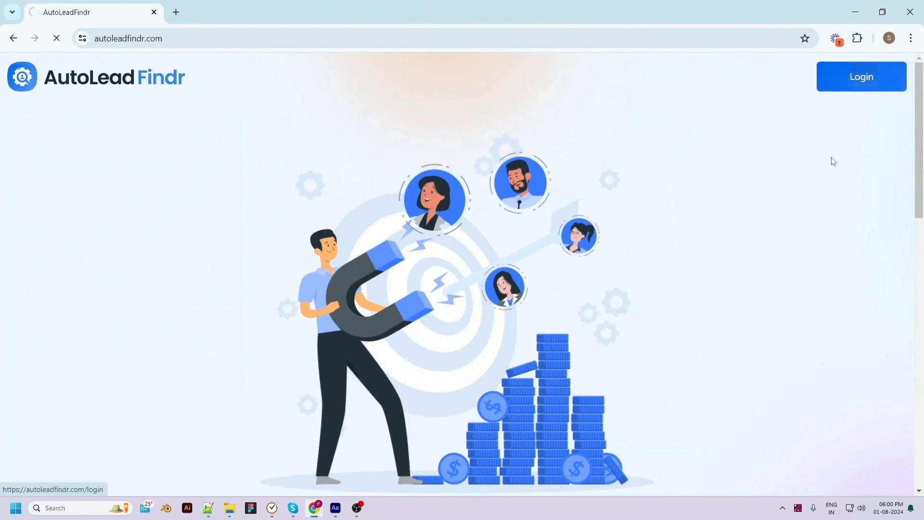
left_click(718, 297)
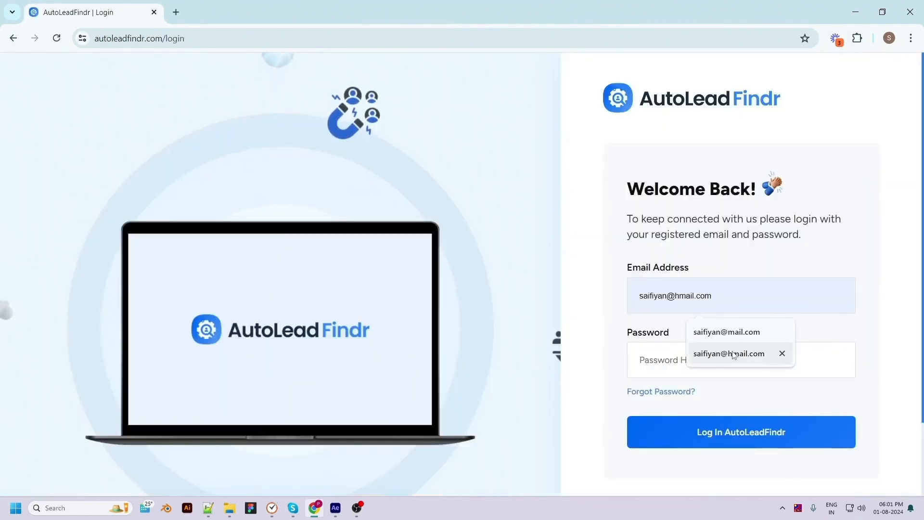
left_click(733, 354)
left_click(678, 360)
type("123")
left_click(719, 441)
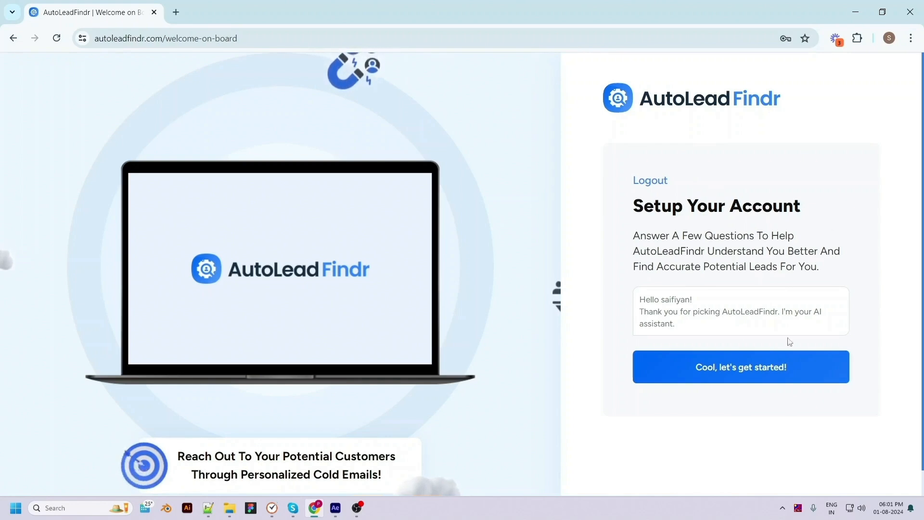
Start the setup chat, submit pixelnx.com as the company website, and approve the summary.
left_click(736, 377)
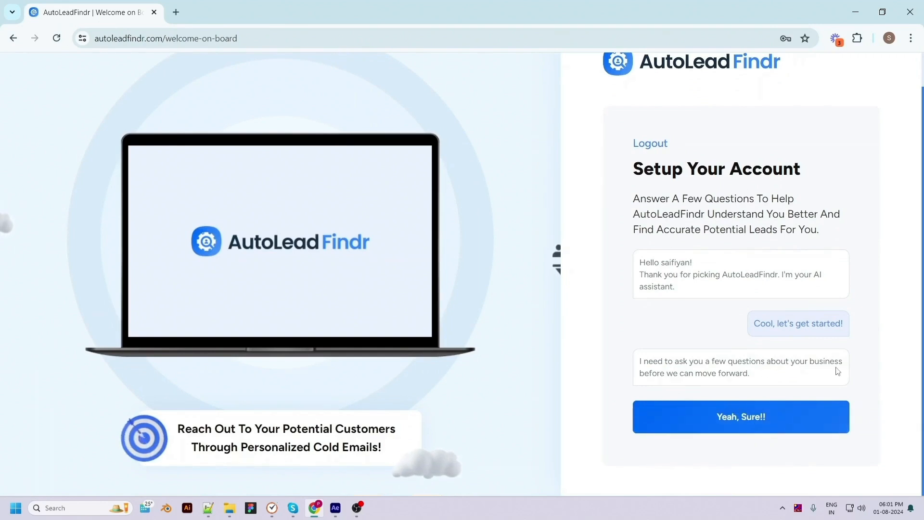
left_click(745, 421)
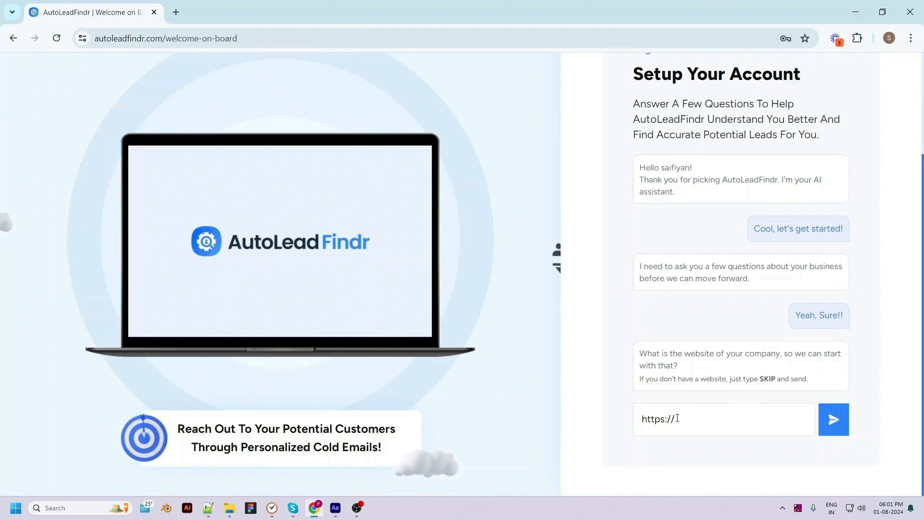
type("pixelnx.com")
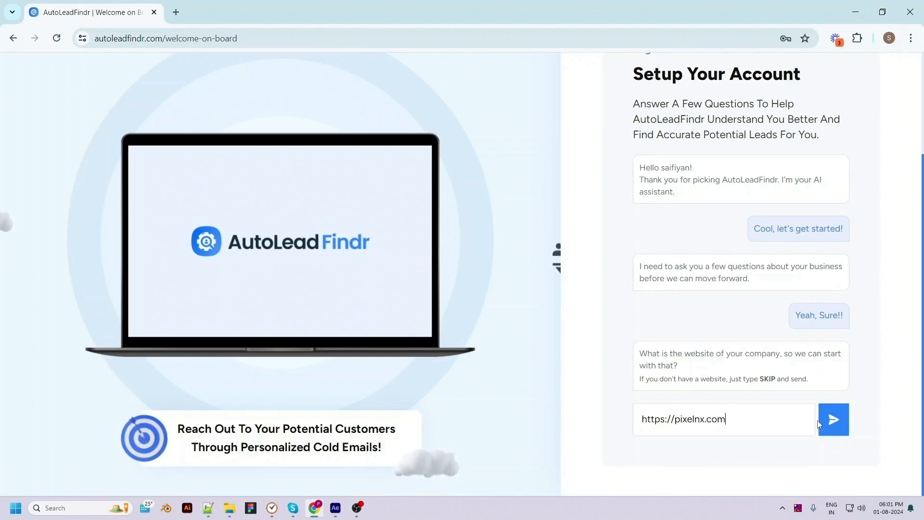
left_click(834, 420)
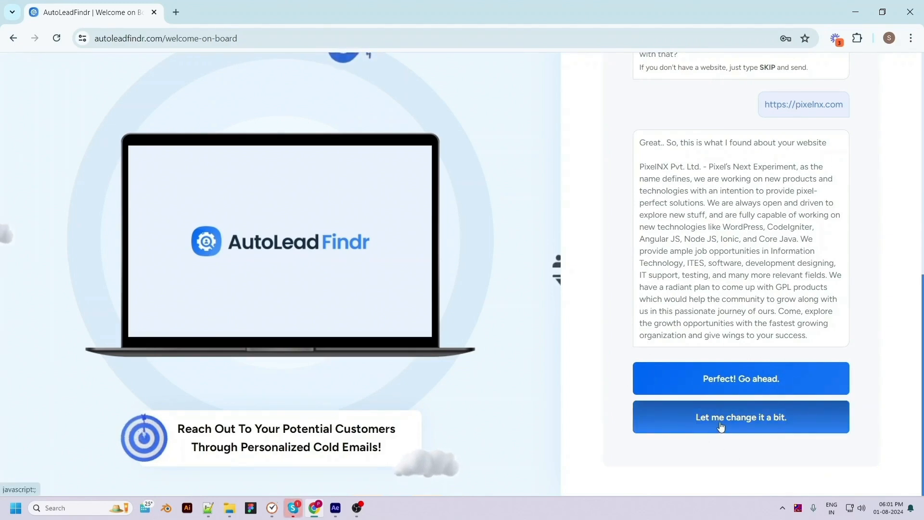
left_click(790, 385)
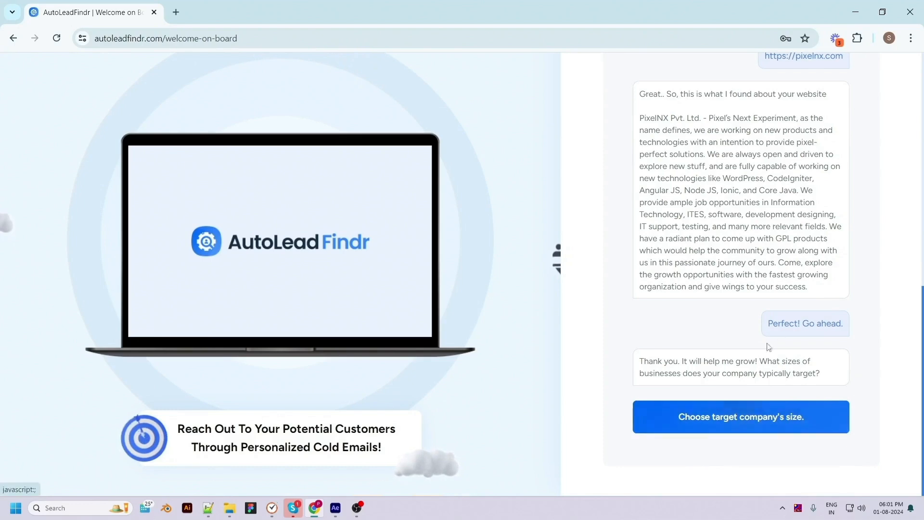
left_click(711, 428)
Target 11-50 and 51-200 employee companies in the Photographers sector.
left_click(452, 256)
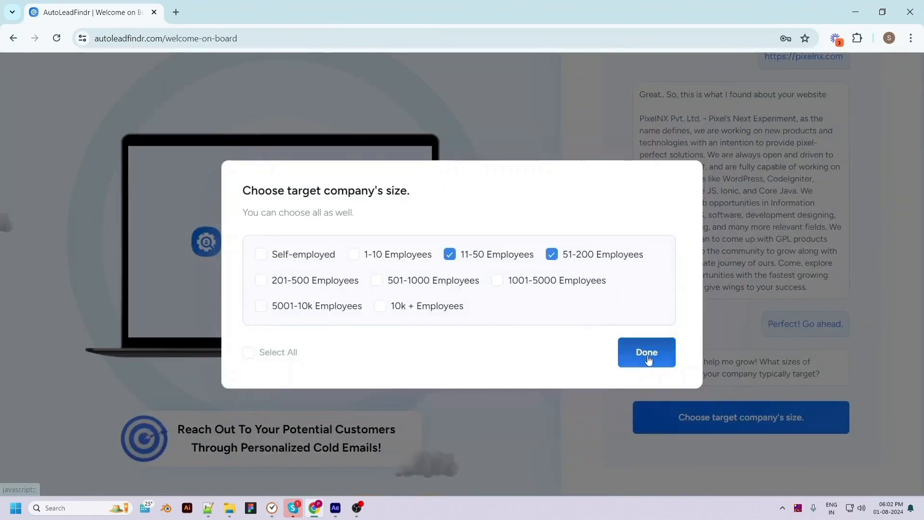
left_click(640, 356)
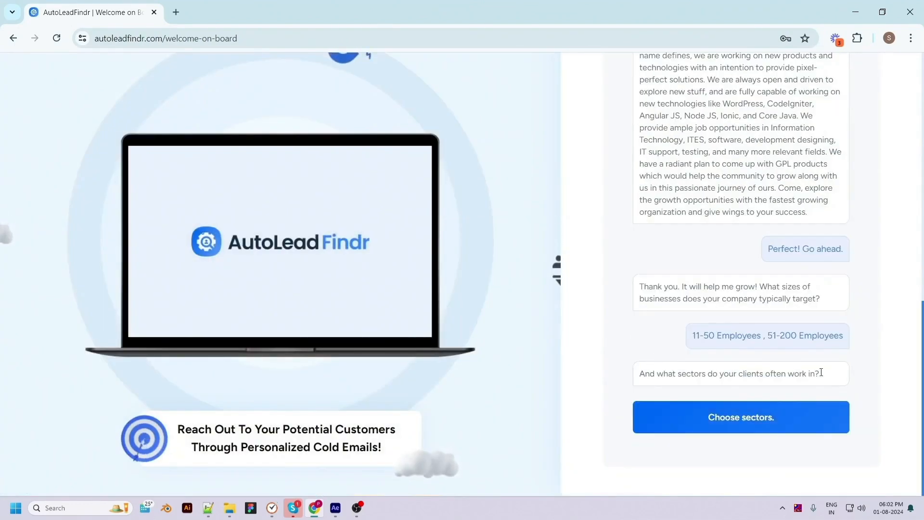
left_click(738, 426)
left_click(359, 288)
scroll(346, 383, "down", 6)
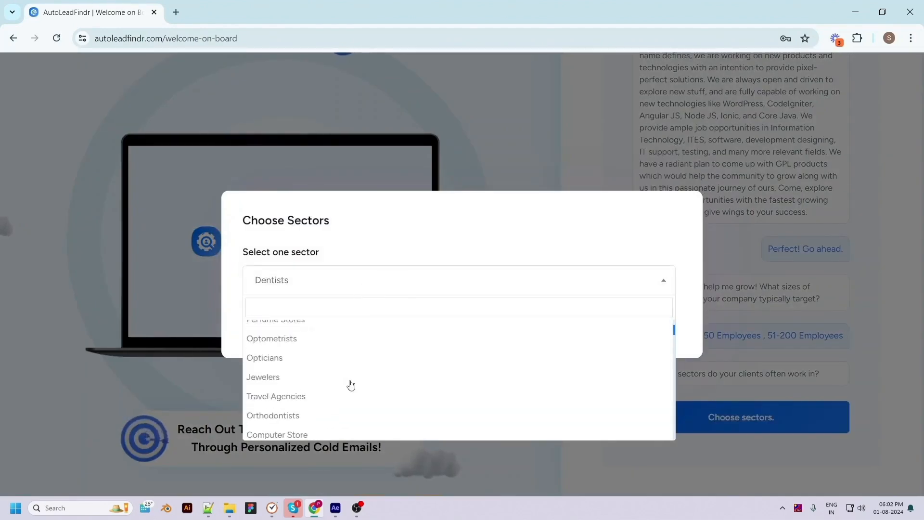
scroll(356, 411, "up", 10)
left_click(283, 425)
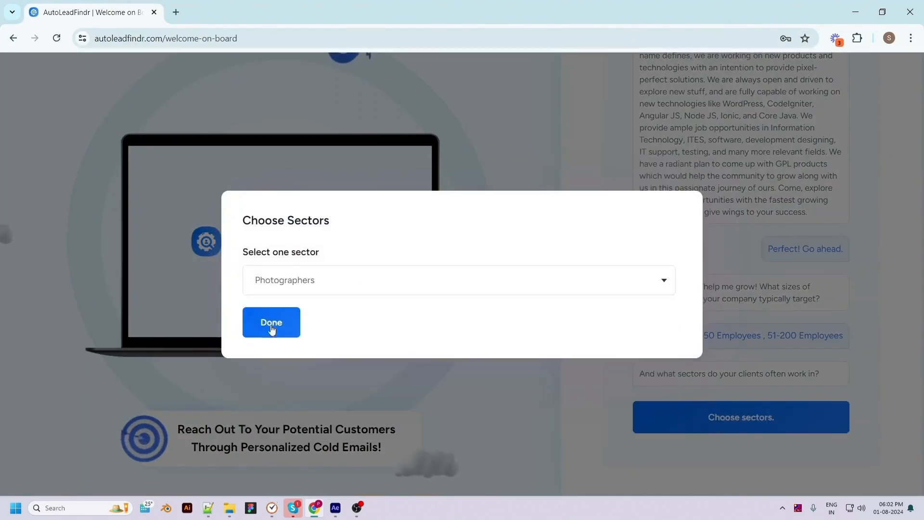
left_click(272, 321)
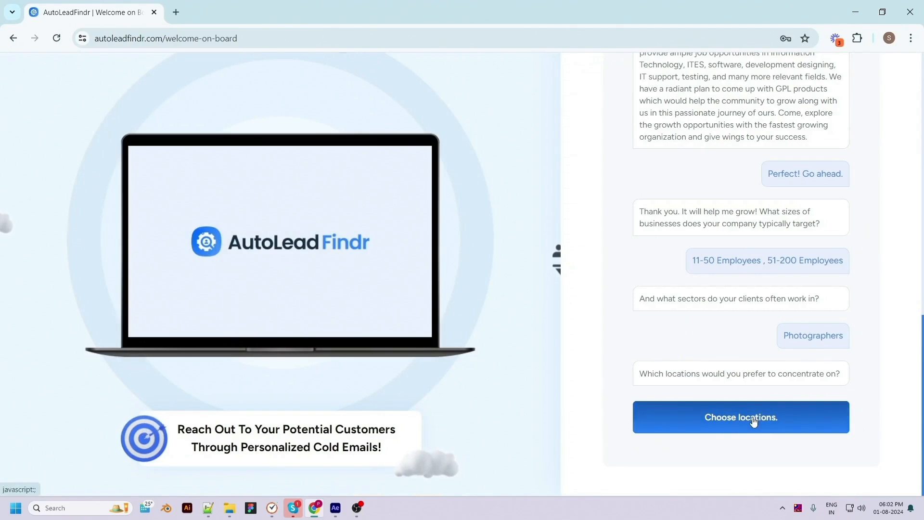
Set New York, NY, USA as the target location and proceed to global settings.
left_click(769, 418)
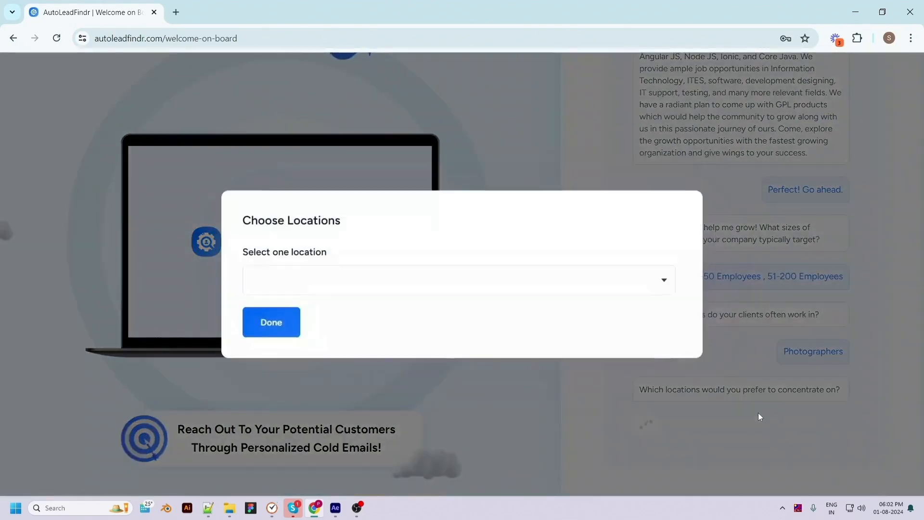
left_click(348, 289)
type("new y")
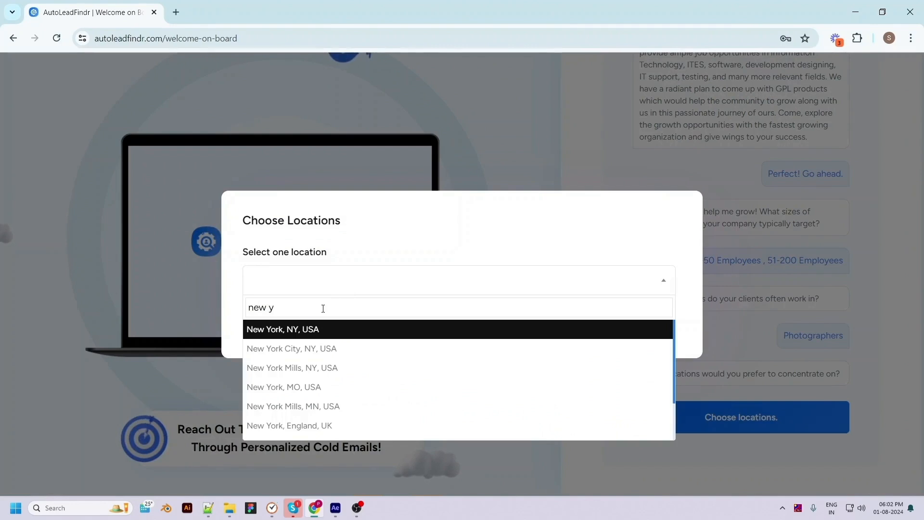
left_click(334, 333)
left_click(274, 325)
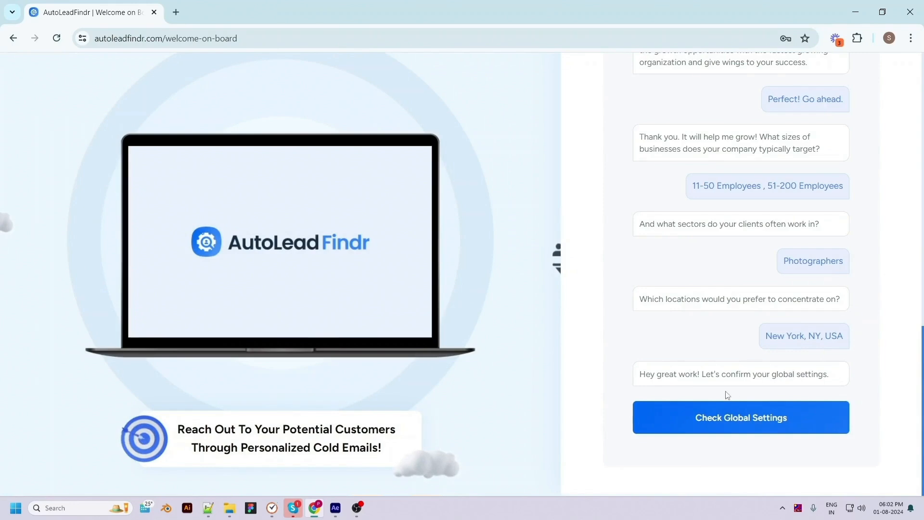
left_click(753, 427)
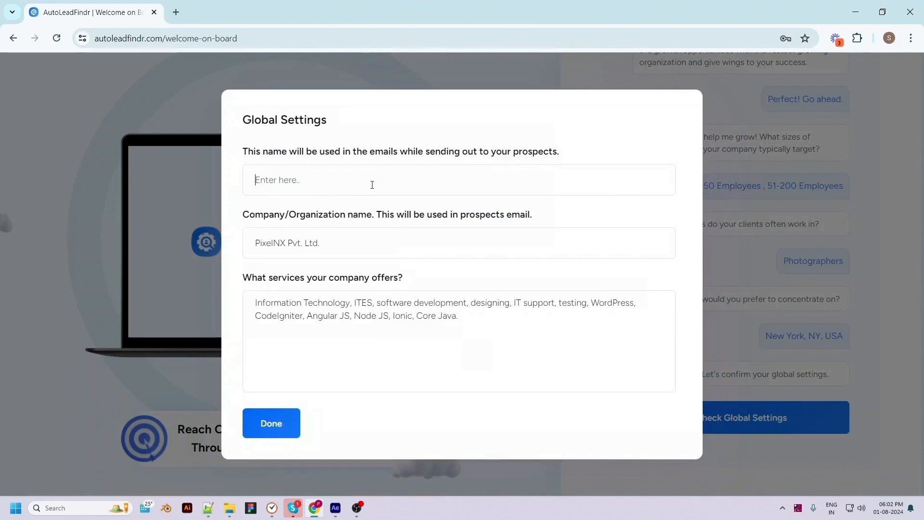
Set the sender name to 'pixel', add photography to the offered services, and finish setup.
left_click(364, 181)
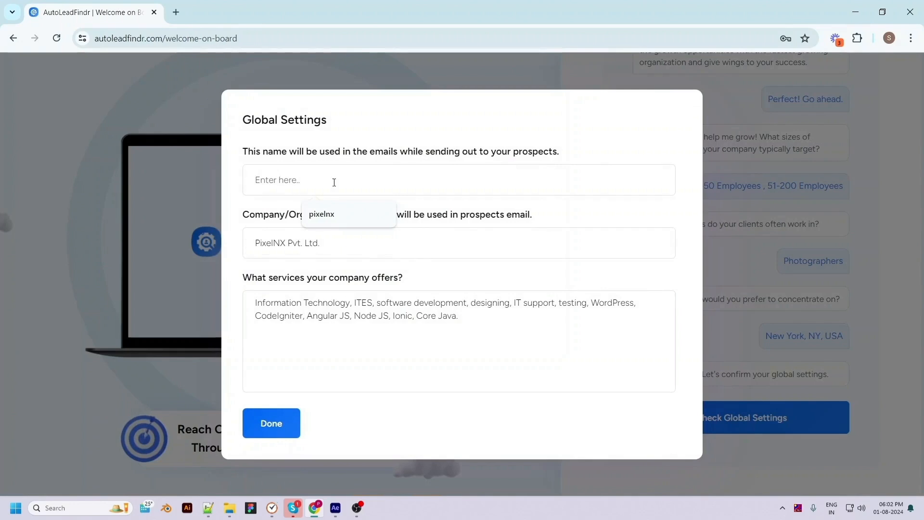
type("pixel")
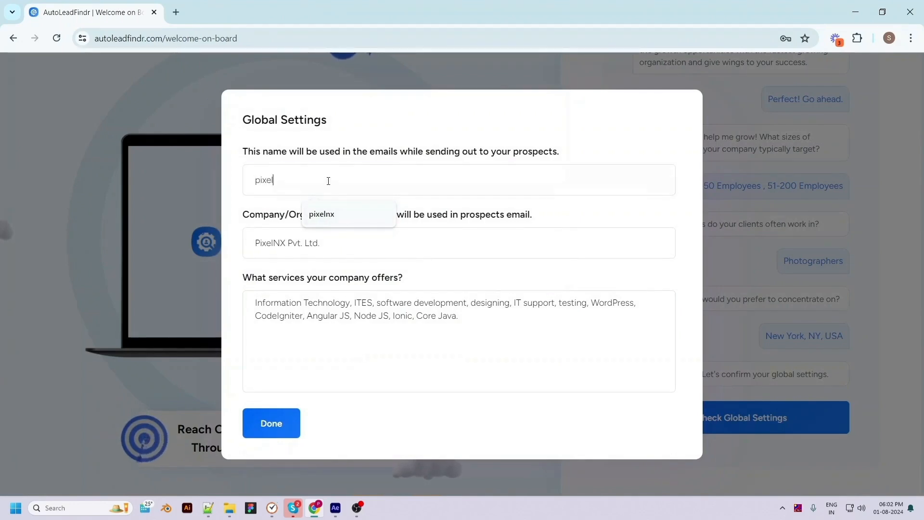
left_click(413, 238)
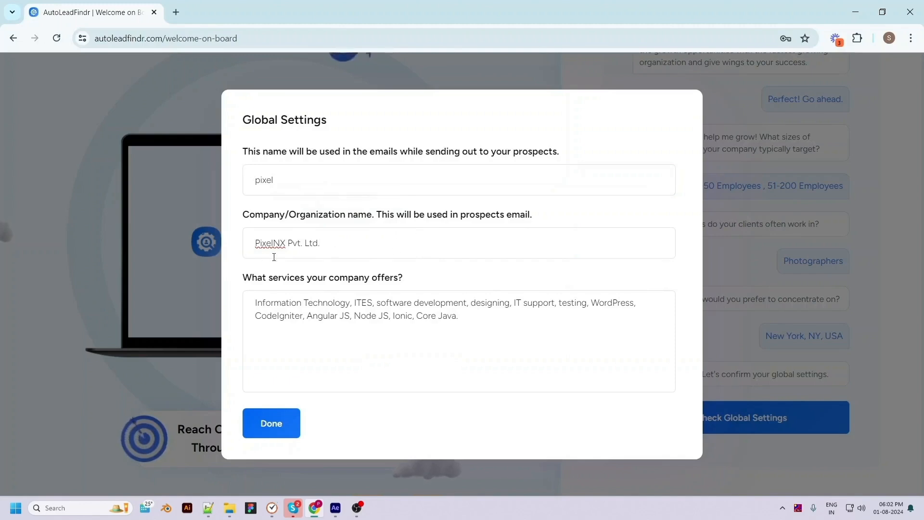
left_click(470, 319)
type("java, photography")
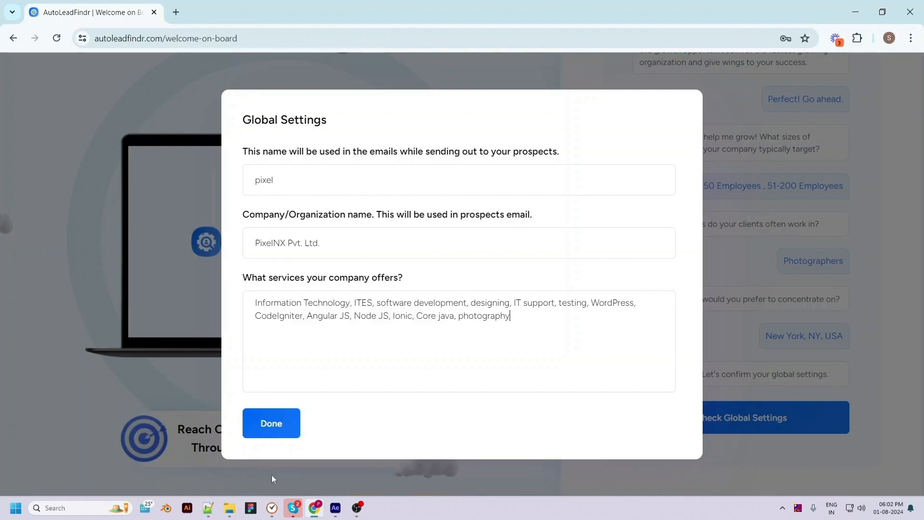
left_click(273, 425)
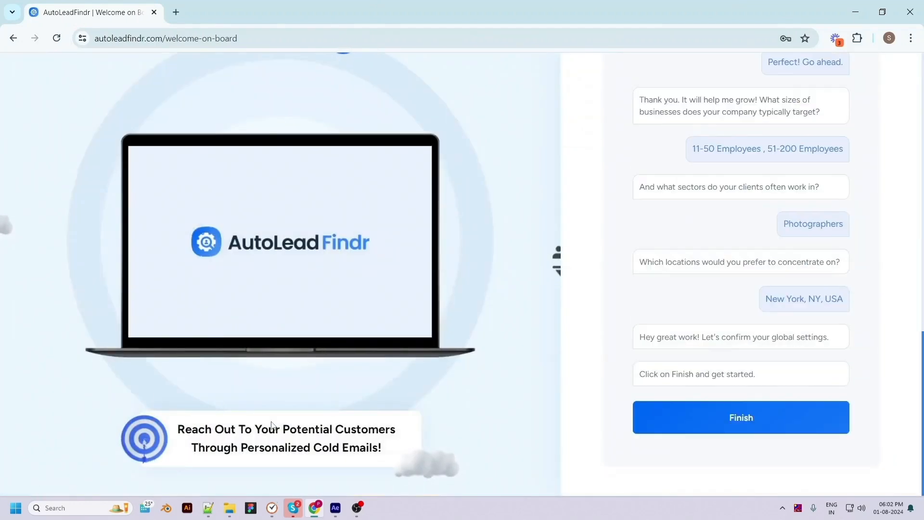
left_click(745, 422)
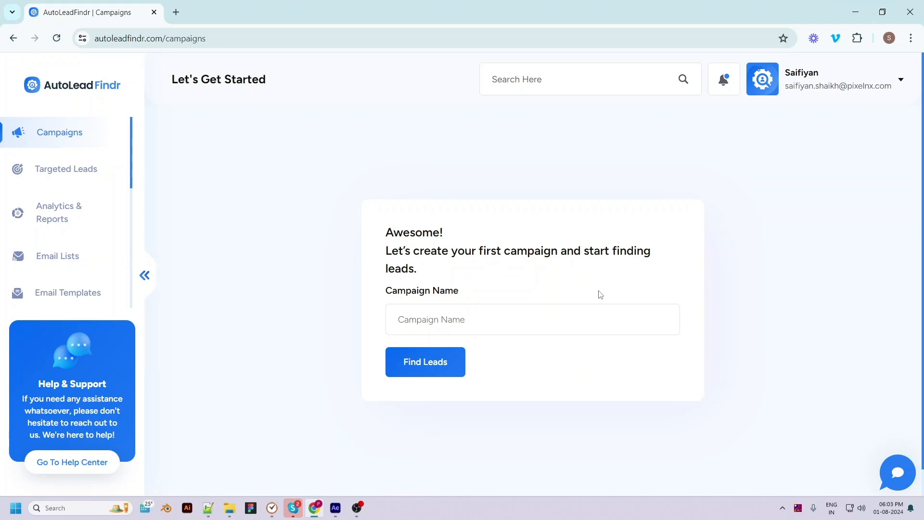
Create a campaign named 'Photographers' and start its lead search.
left_click(432, 323)
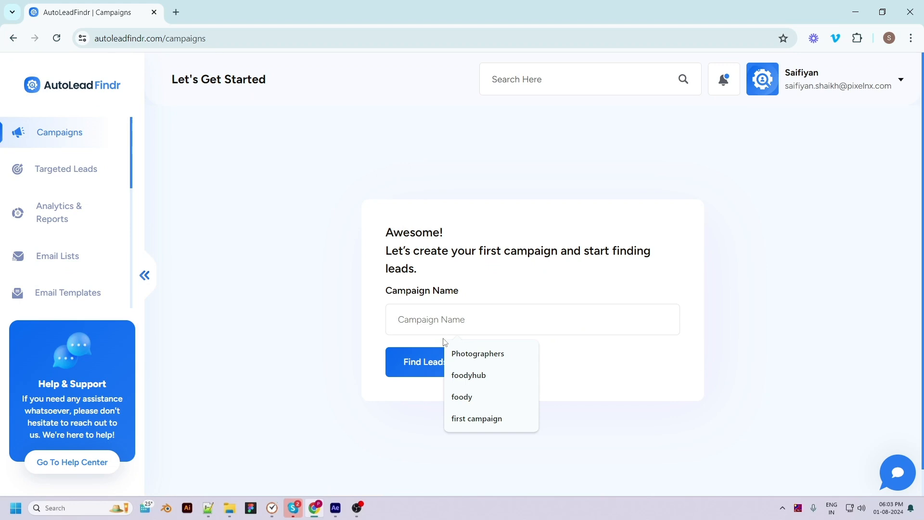
left_click(457, 354)
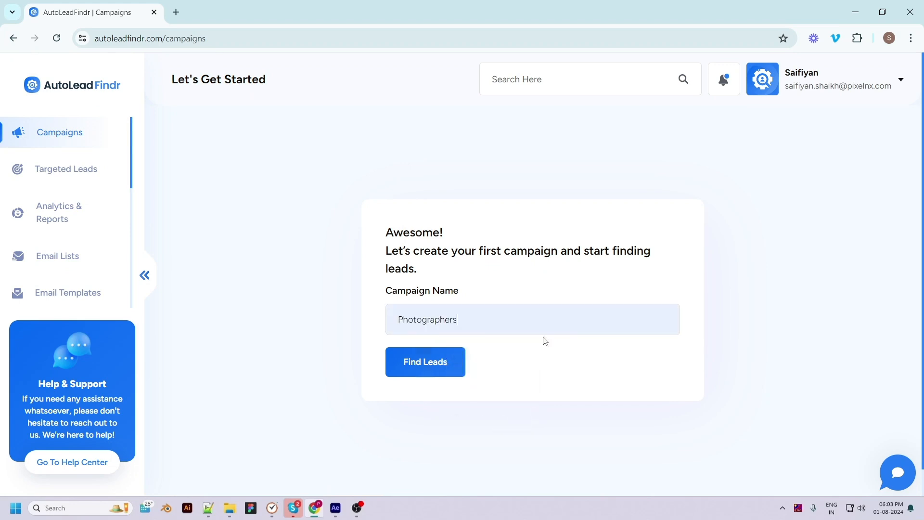
left_click(435, 369)
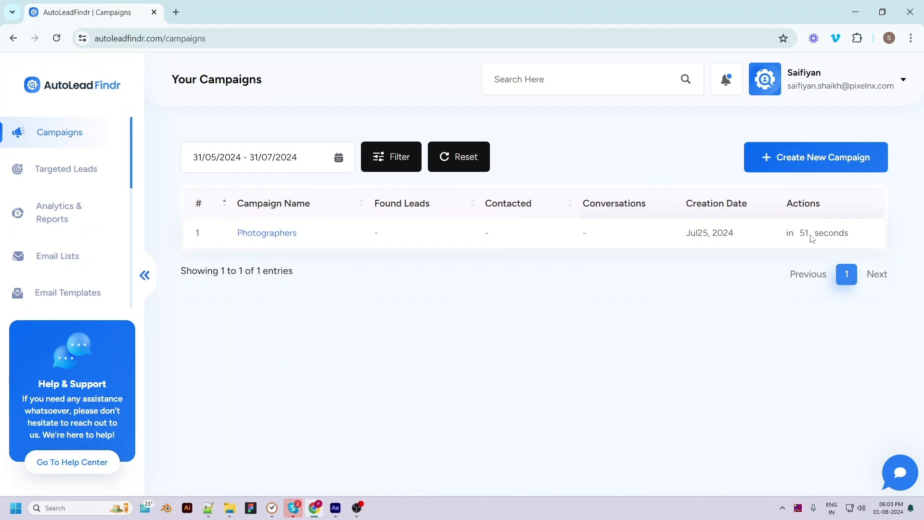
Start a new campaign named foodyhub with a suggested sender name.
left_click(800, 162)
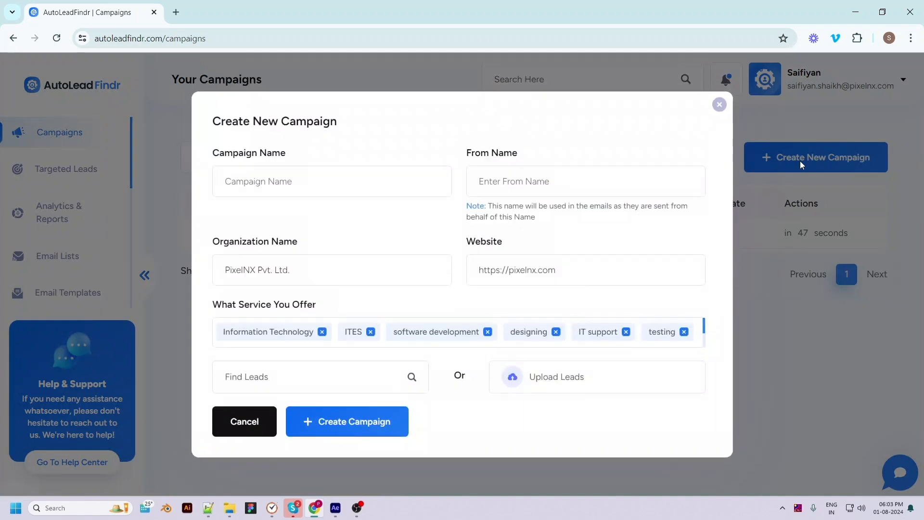
left_click(253, 180)
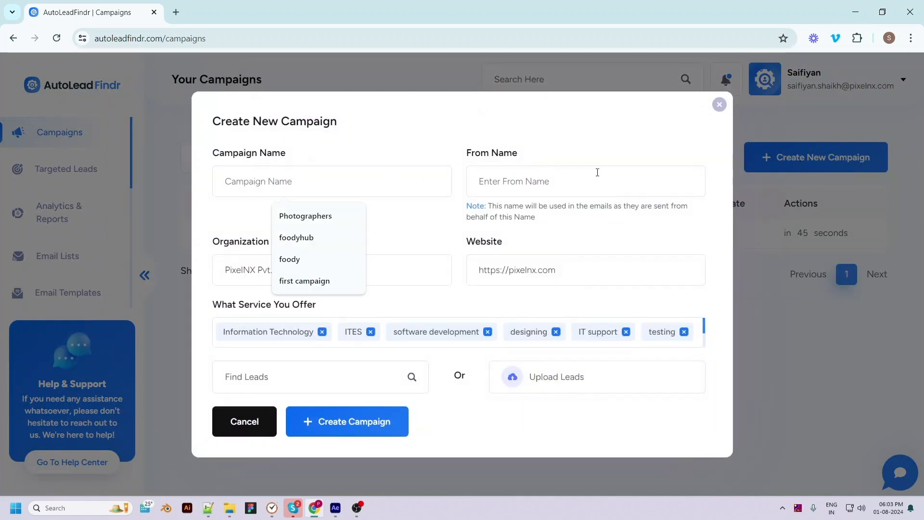
left_click(309, 237)
left_click(529, 181)
left_click(540, 237)
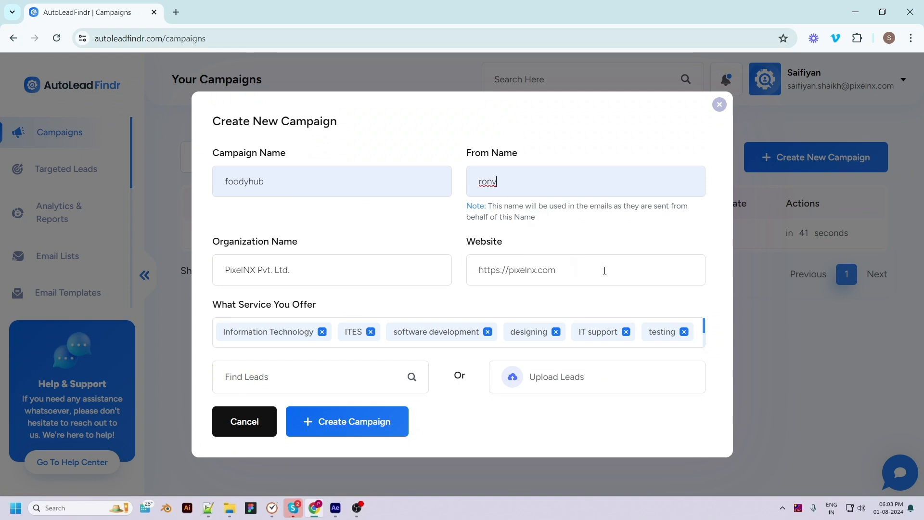
scroll(693, 341, "down", 3)
left_click(647, 336)
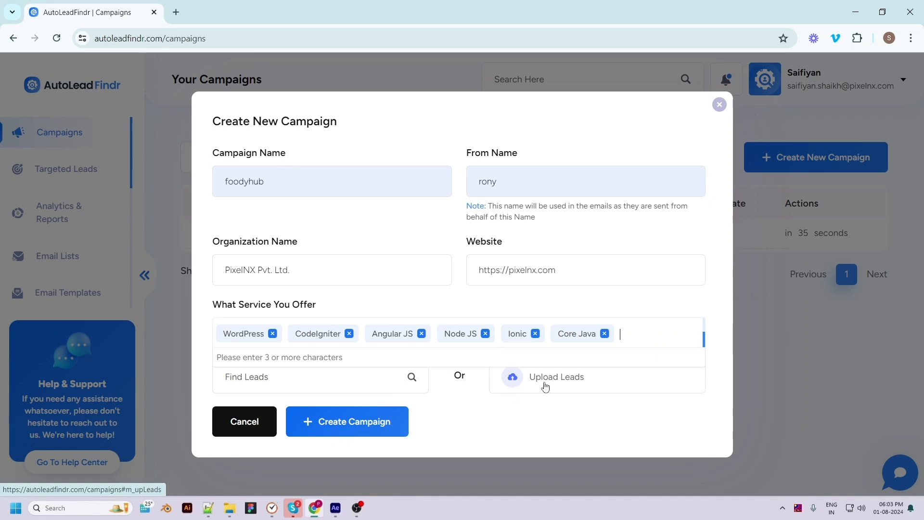
Have the campaign find leads in the Realtors sector in Usa, Niger, Nigeria.
left_click(543, 380)
scroll(517, 400, "down", 2)
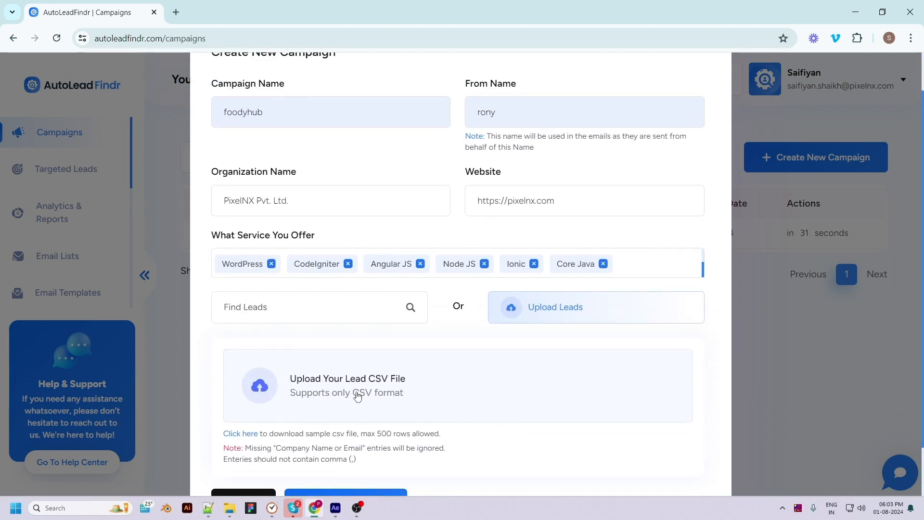
scroll(354, 394, "down", 2)
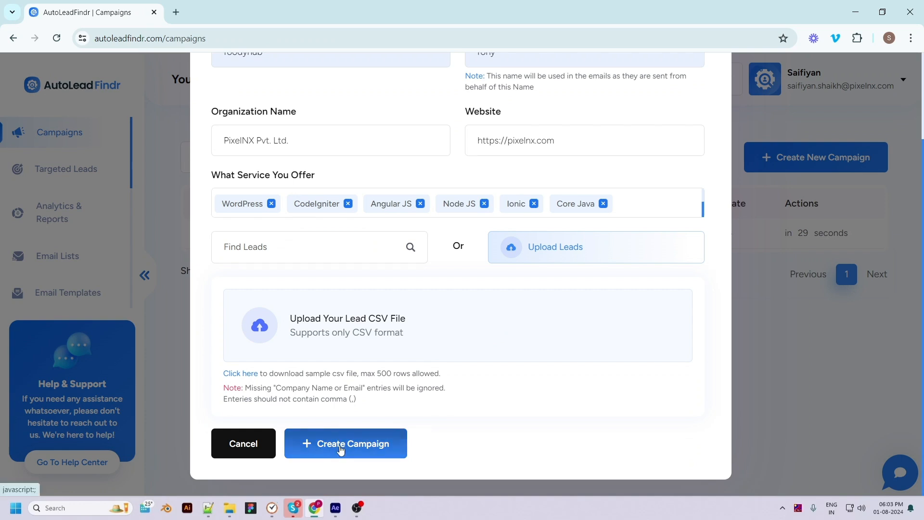
left_click(399, 250)
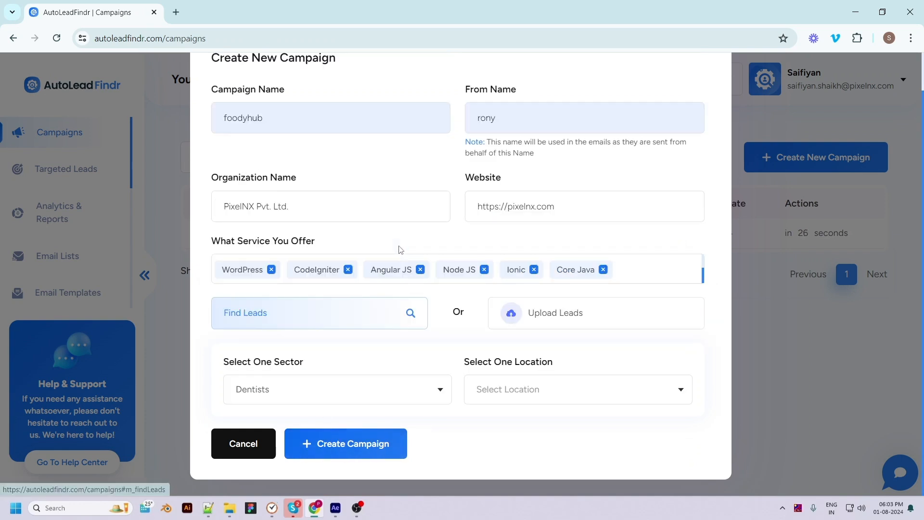
left_click(323, 392)
left_click(268, 457)
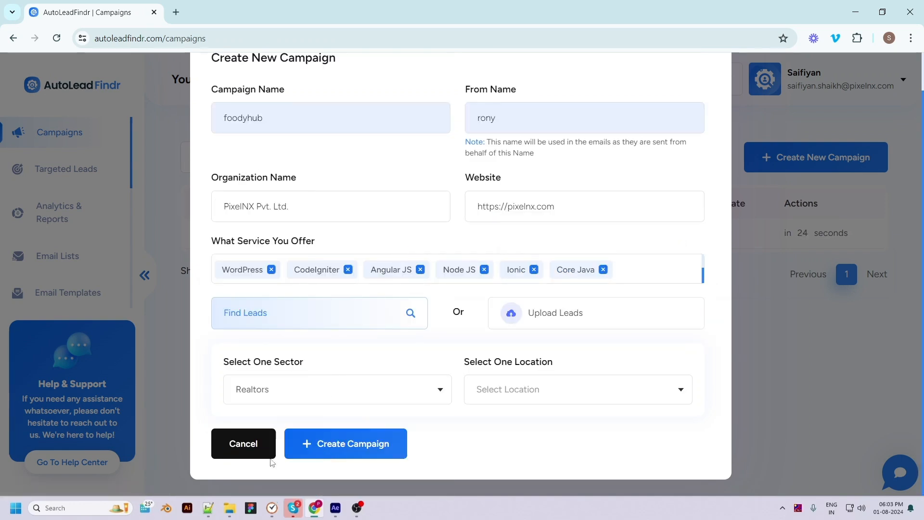
left_click(522, 390)
type("usa")
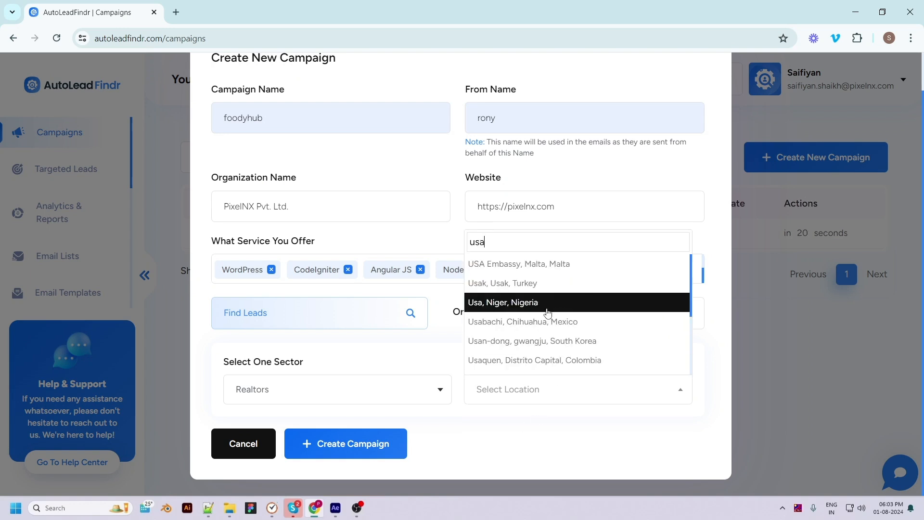
left_click(547, 307)
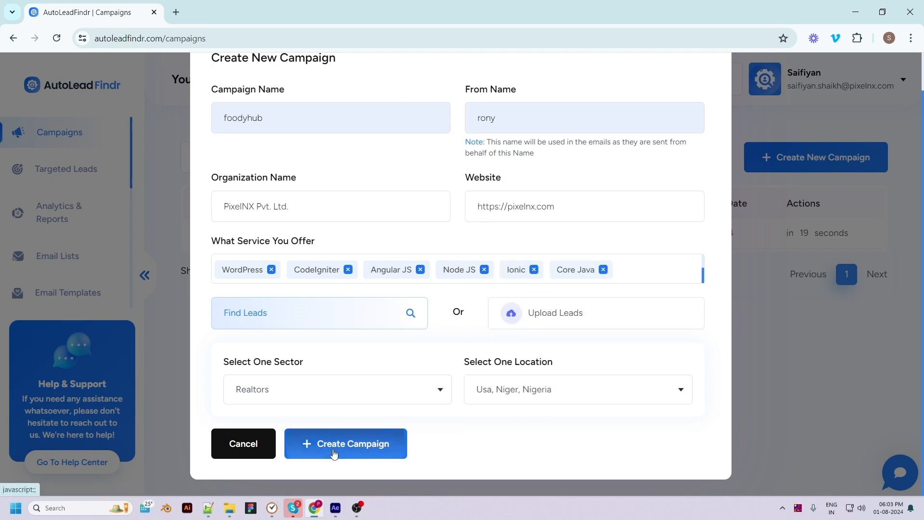
scroll(500, 310, "up", 2)
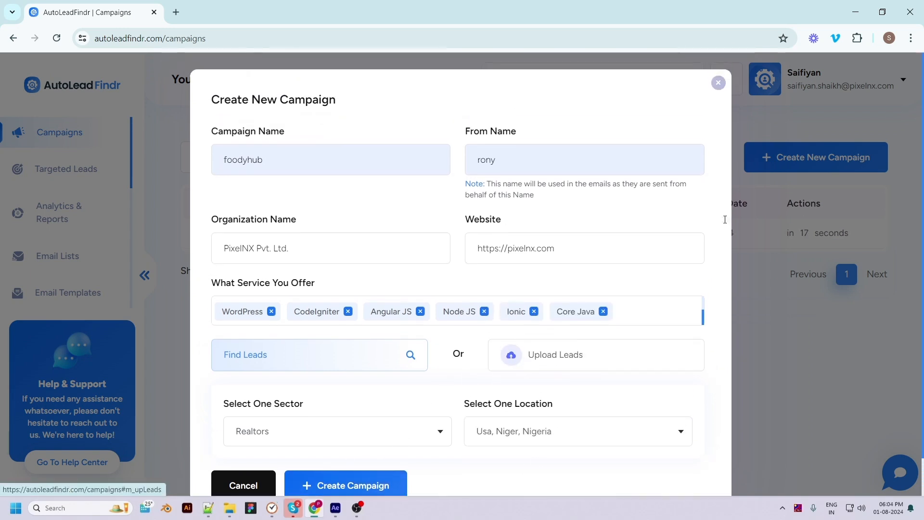
Close the foodyhub campaign form without creating it.
left_click(718, 83)
scroll(65, 265, "down", 4)
scroll(60, 217, "up", 3)
scroll(77, 231, "down", 4)
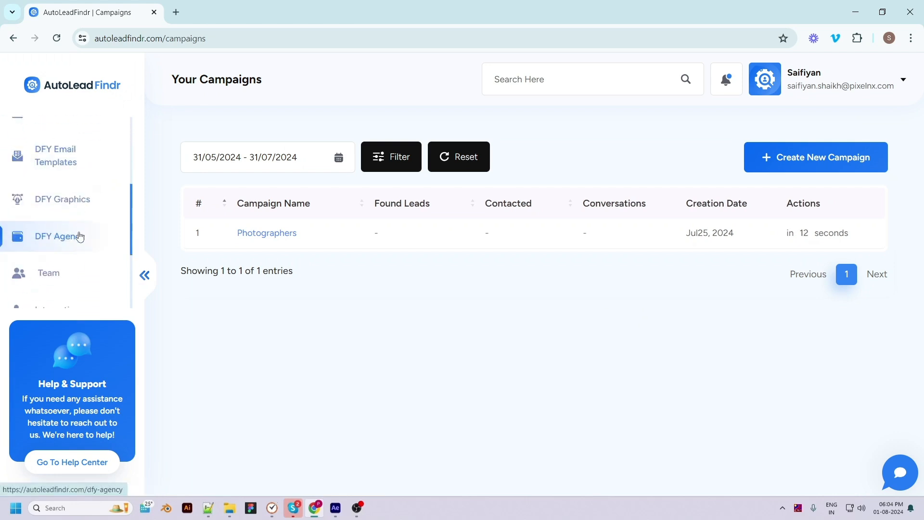
scroll(78, 219, "down", 3)
Browse the SMTP, Autoresponders, CRM, Zapier and Outlook integrations, then return to Campaigns.
left_click(81, 198)
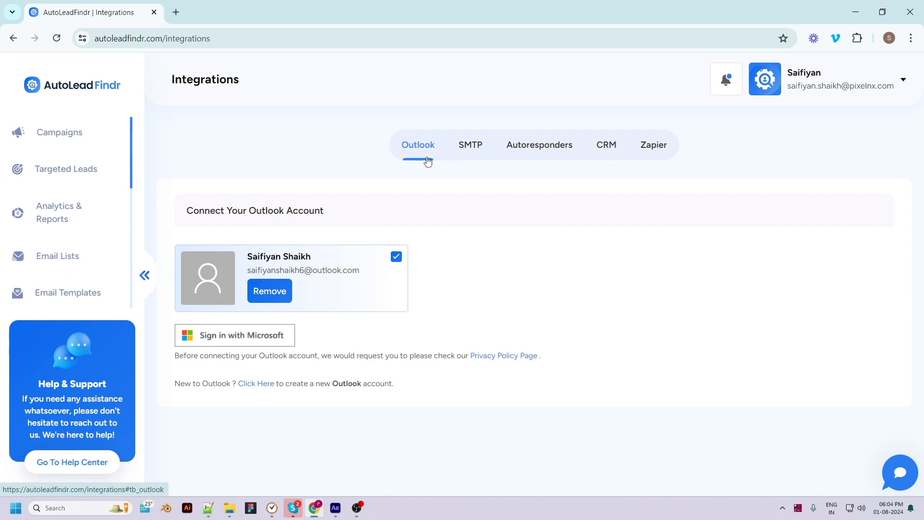
left_click(474, 154)
left_click(535, 153)
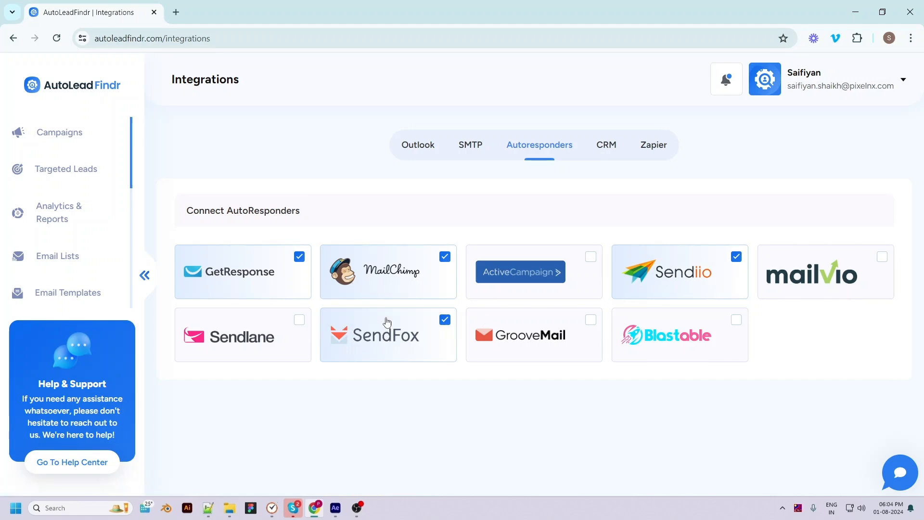
left_click(606, 153)
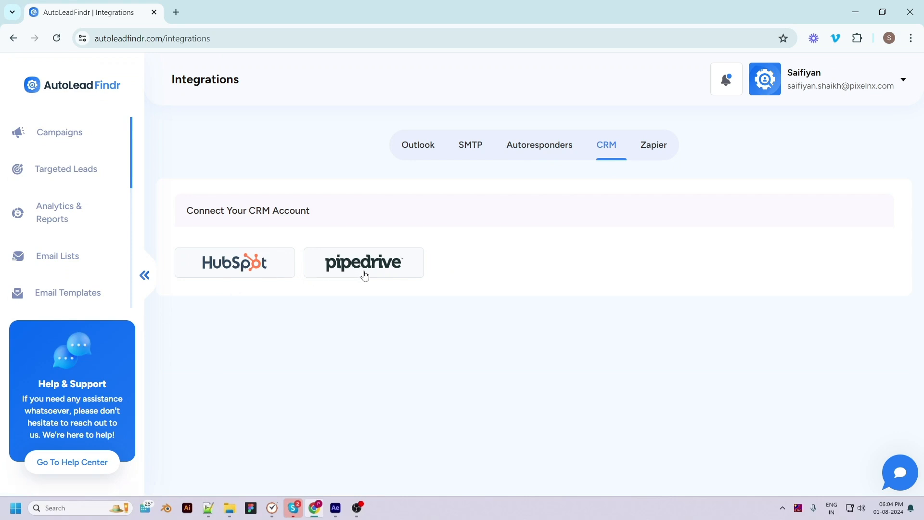
left_click(647, 147)
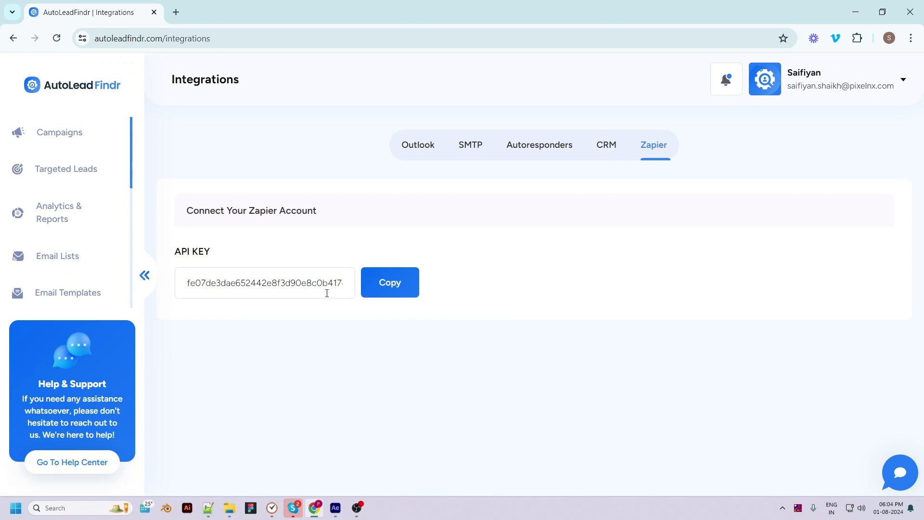
left_click(420, 145)
left_click(58, 144)
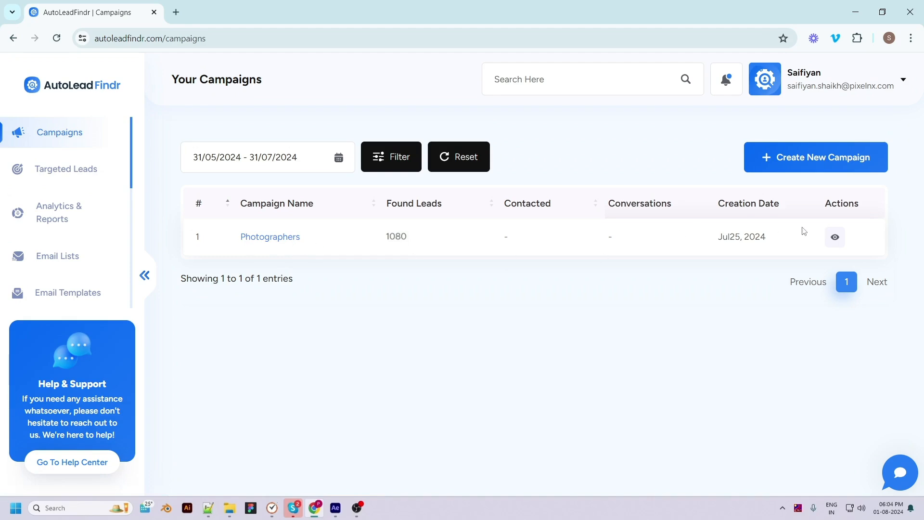
Open the Photographers campaign's found leads and look over the list.
left_click(837, 242)
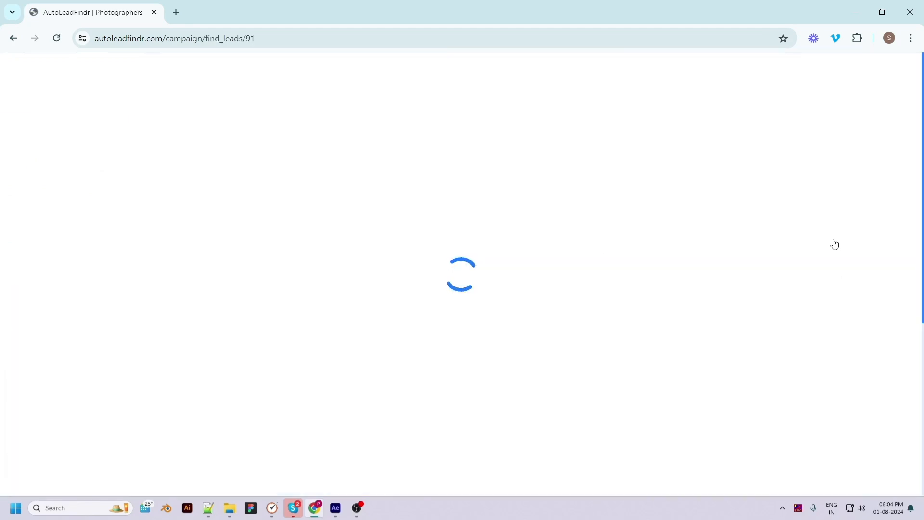
scroll(444, 403, "down", 5)
scroll(469, 272, "up", 4)
scroll(470, 272, "up", 1)
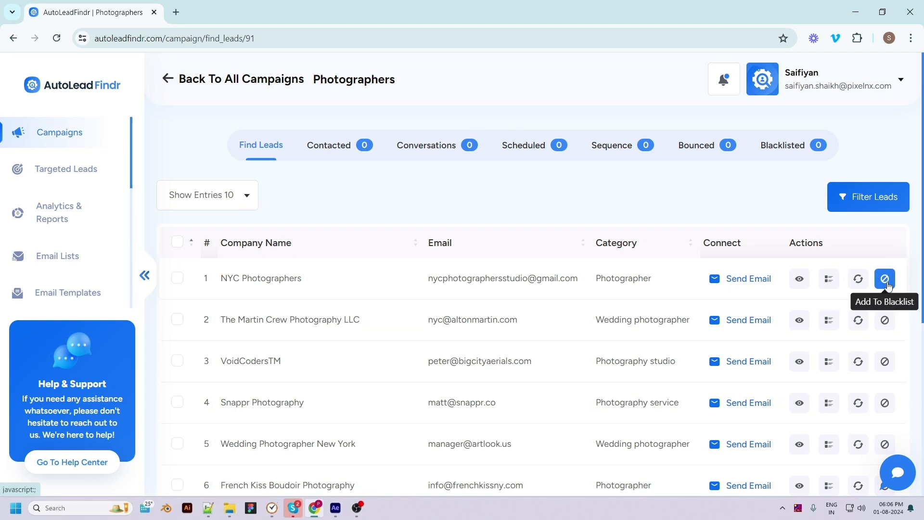
Check the NYC Photographers lead's details, then start an e-mail draft to it.
left_click(798, 278)
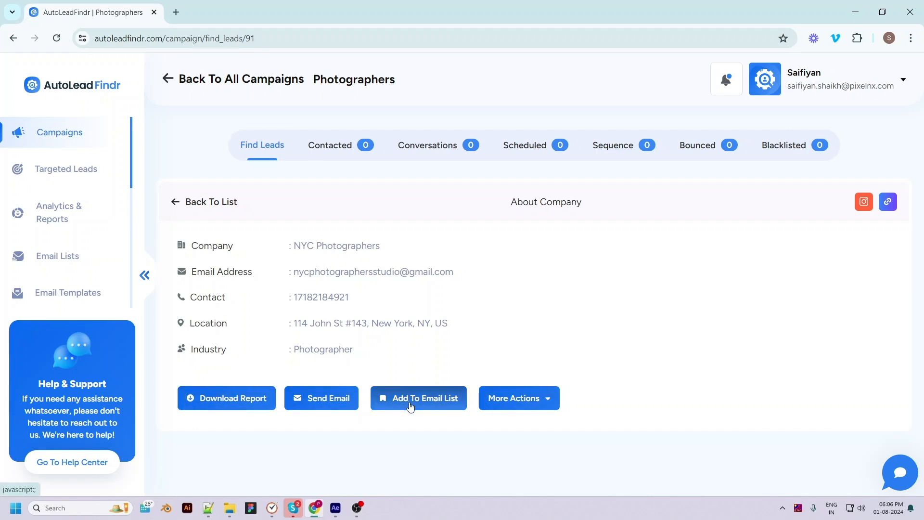
left_click(534, 406)
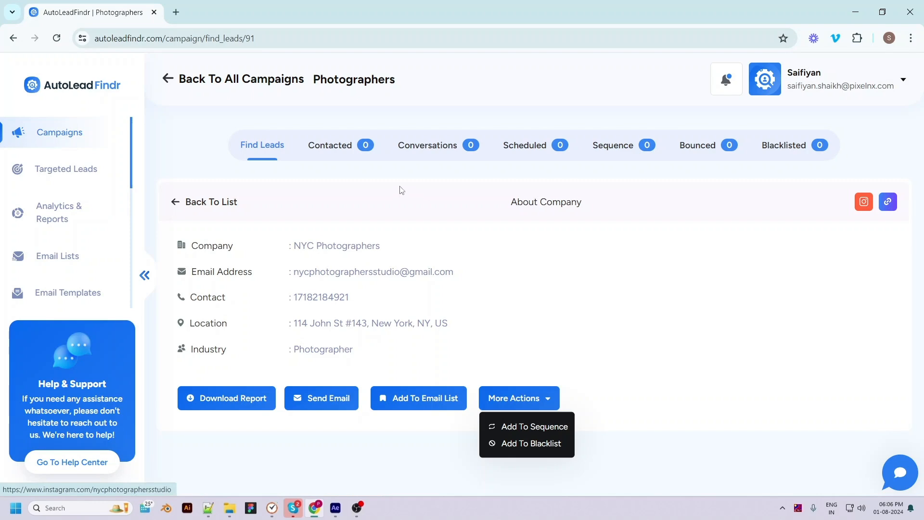
left_click(175, 201)
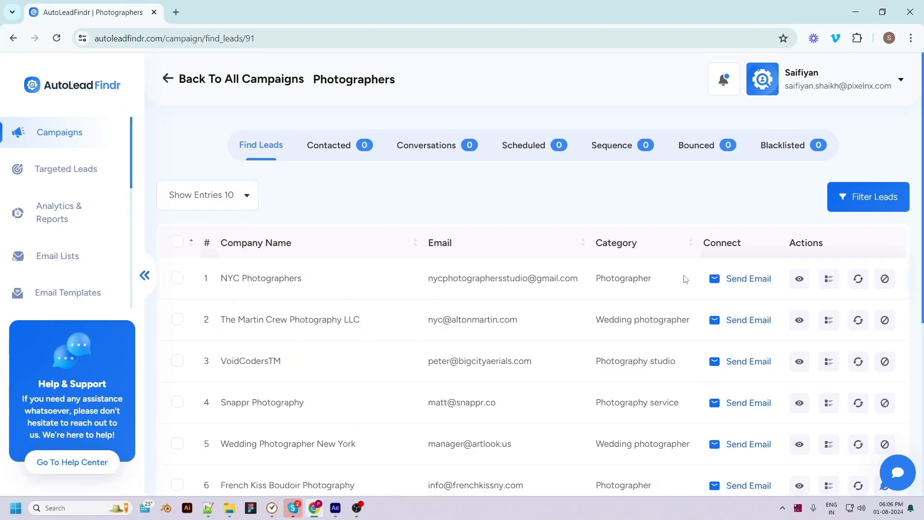
left_click(718, 283)
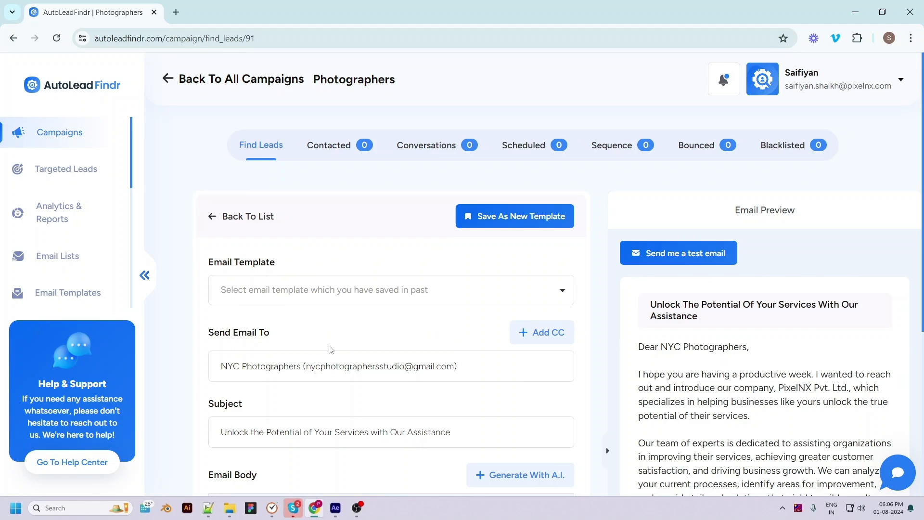
scroll(343, 359, "down", 5)
scroll(343, 359, "down", 3)
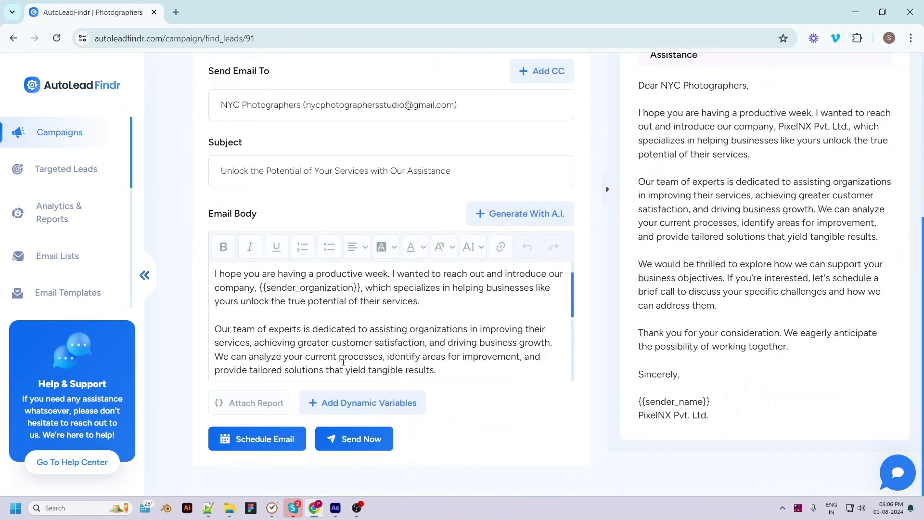
scroll(343, 361, "up", 3)
scroll(361, 332, "up", 3)
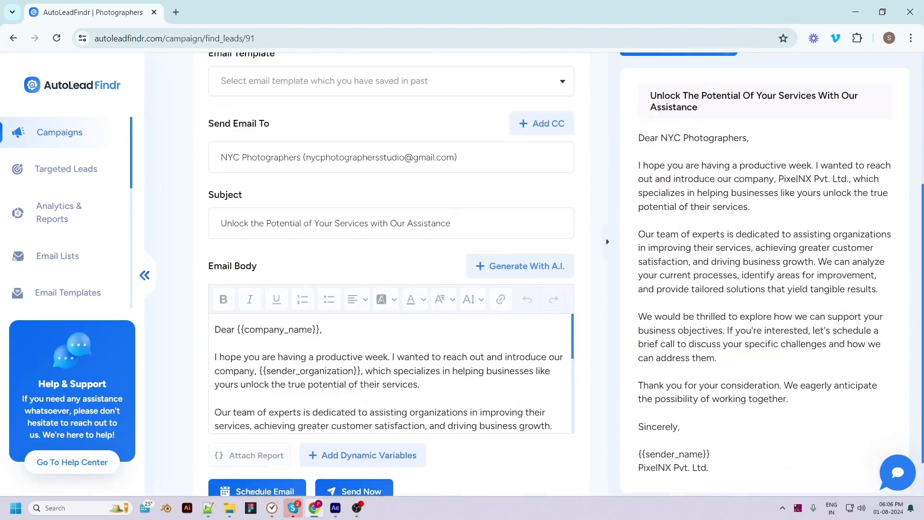
left_click(395, 151)
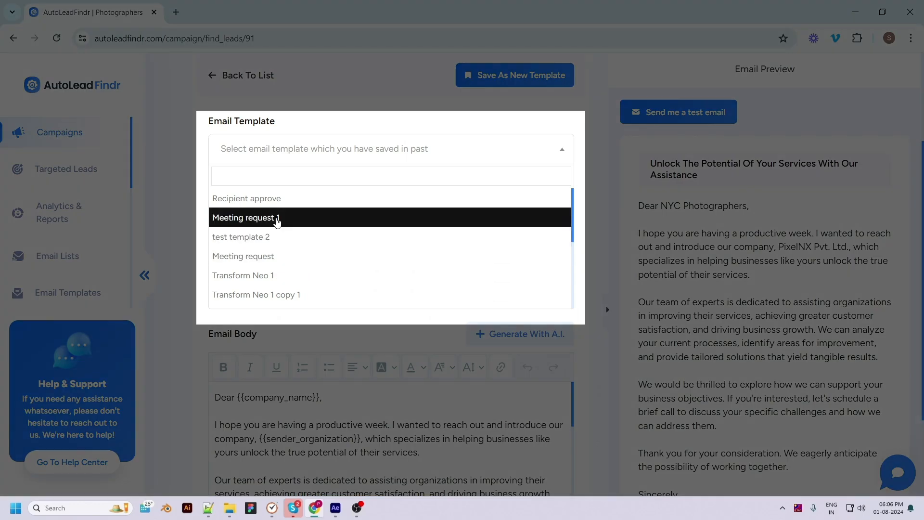
left_click(277, 220)
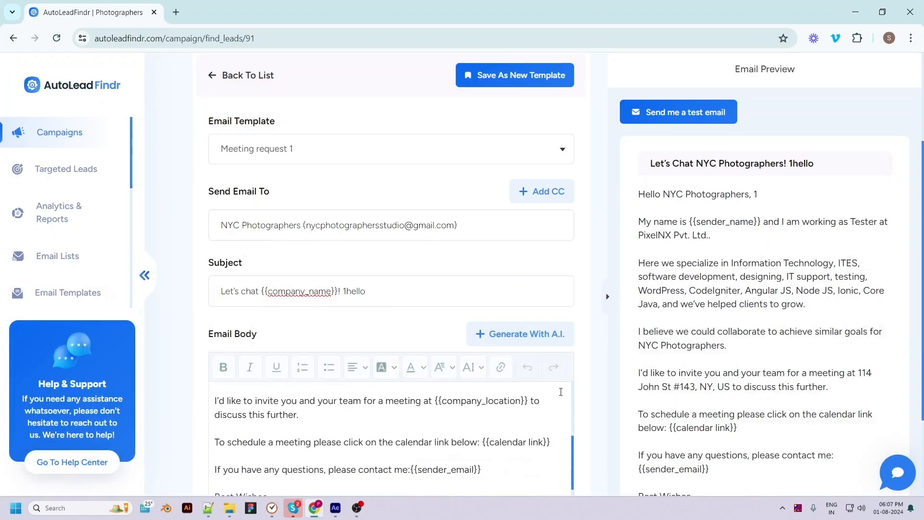
scroll(419, 328, "down", 3)
scroll(419, 327, "up", 3)
left_click(418, 311)
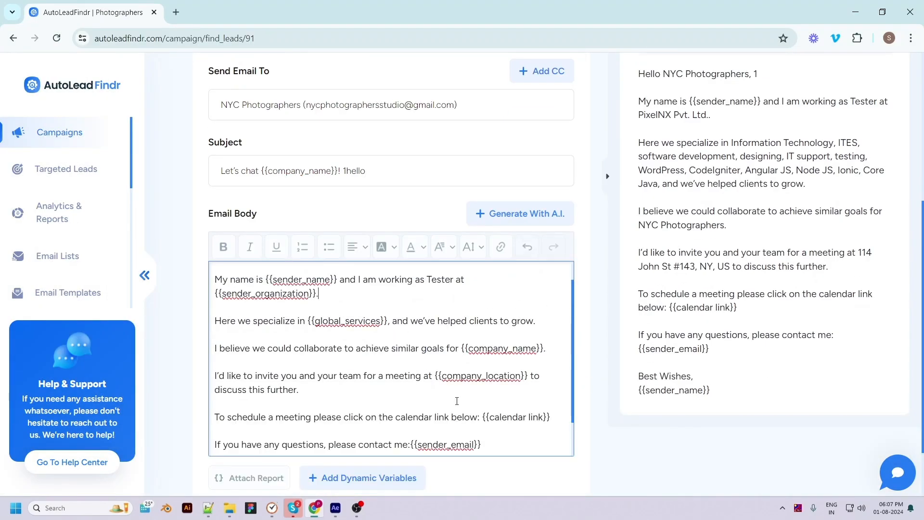
key("BackSpace")
key("BackSpace")
key("BackSpace")
key("BackSpace")
key("BackSpace")
key("BackSpace")
key("BackSpace")
key("BackSpace")
key("BackSpace")
key("BackSpace")
key("BackSpace")
key("BackSpace")
key("BackSpace")
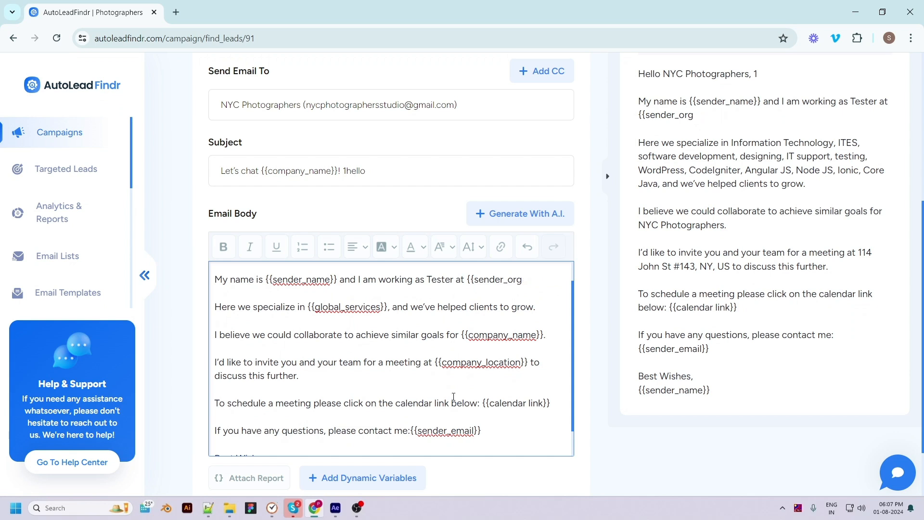
left_click(499, 219)
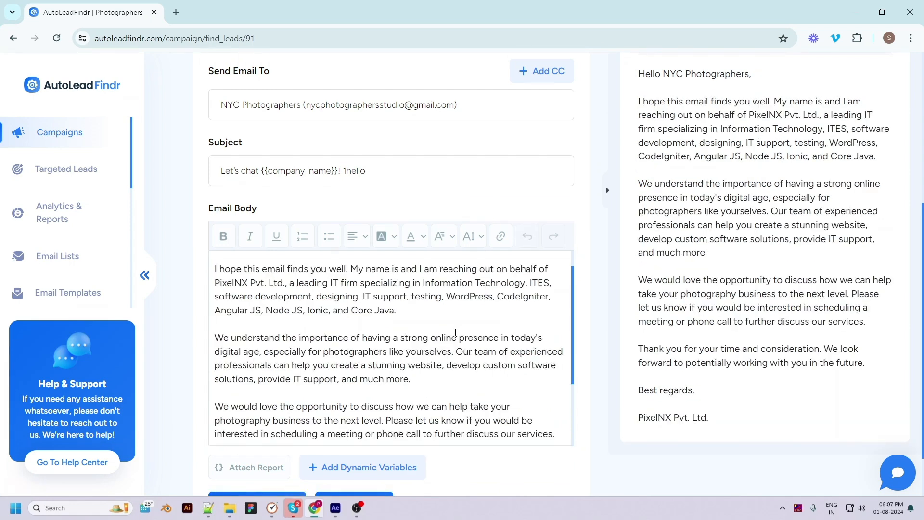
scroll(458, 329, "up", 1)
scroll(410, 390, "up", 1)
scroll(410, 390, "down", 3)
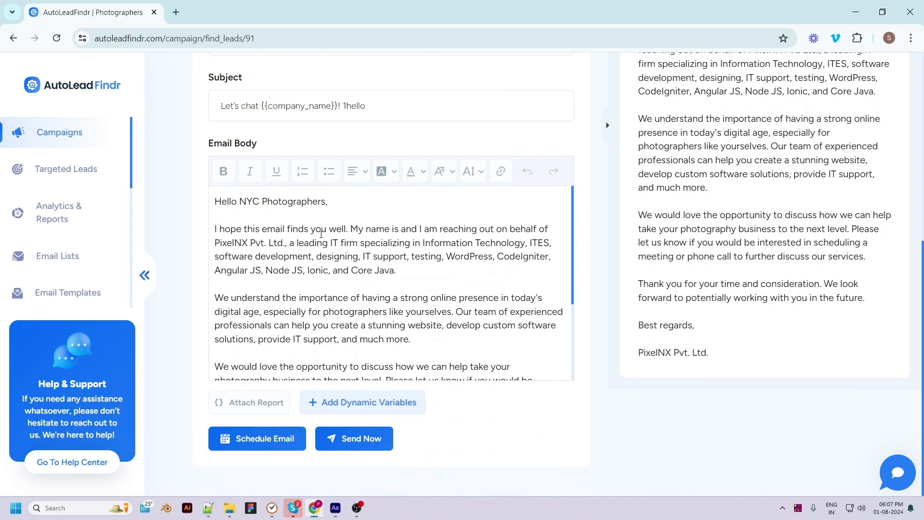
scroll(320, 236, "down", 4)
scroll(315, 248, "up", 4)
scroll(309, 350, "down", 3)
scroll(311, 350, "up", 1)
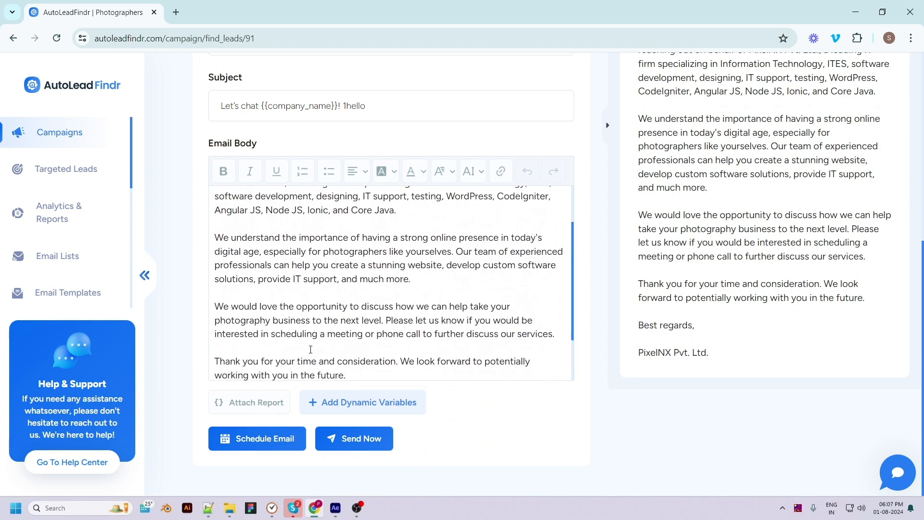
scroll(400, 289, "down", 2)
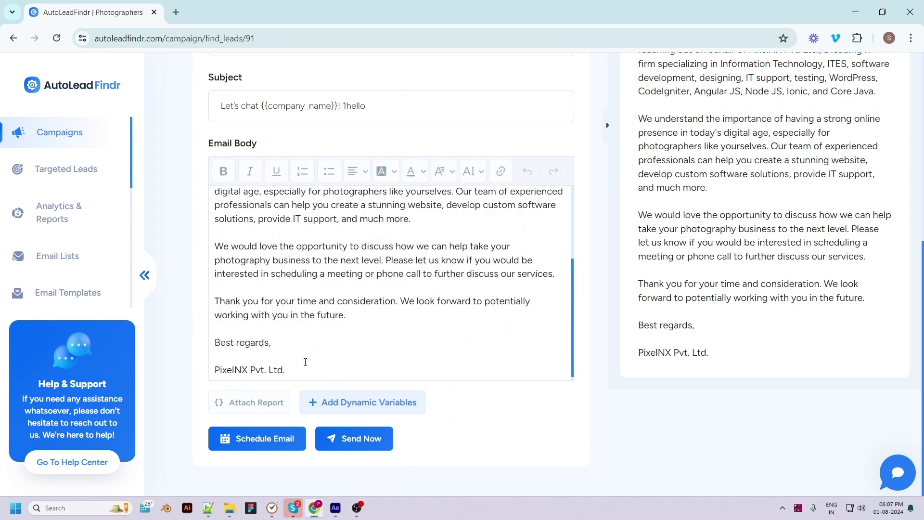
scroll(305, 362, "down", 1)
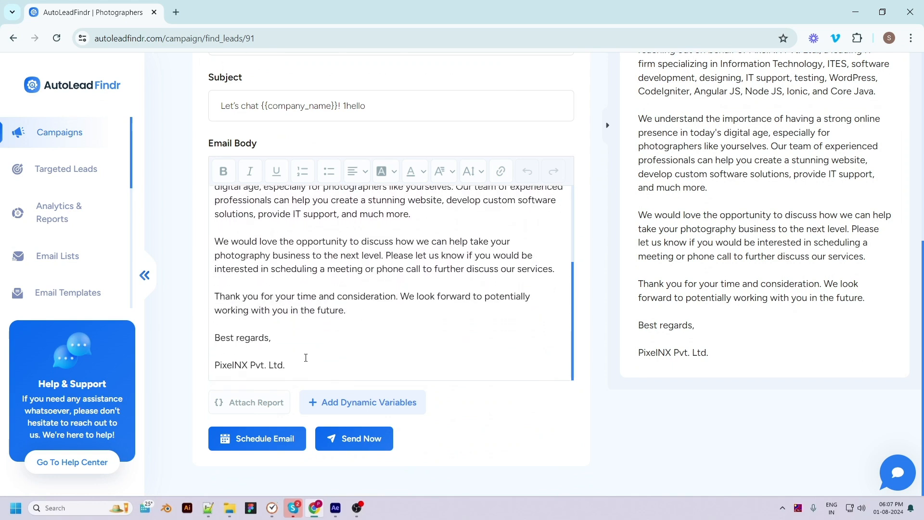
left_click(253, 403)
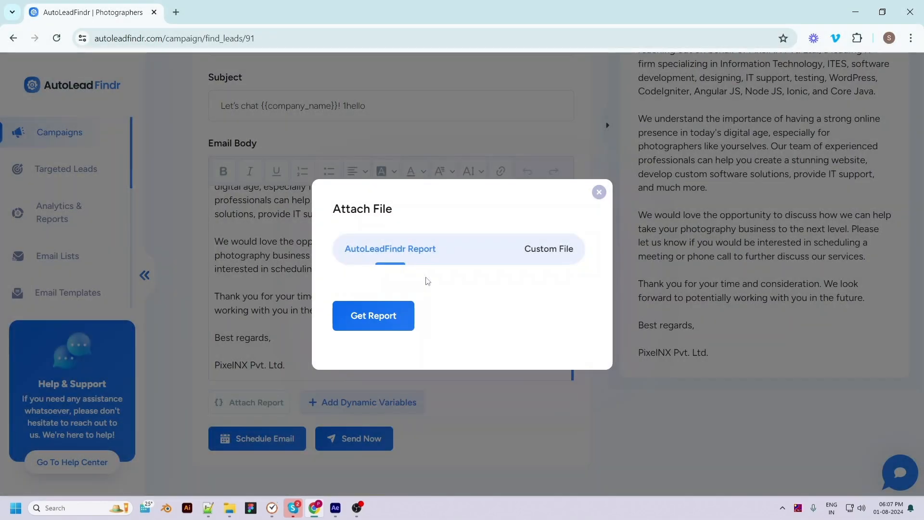
left_click(531, 249)
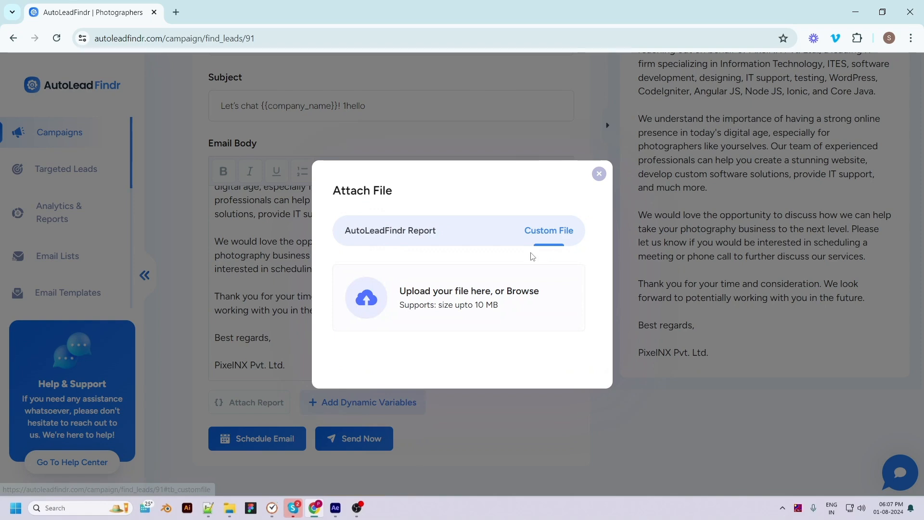
left_click(599, 173)
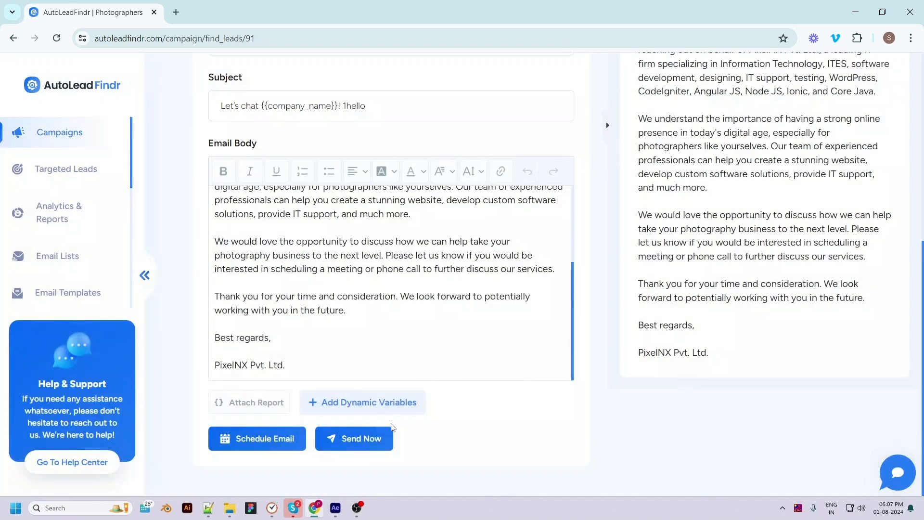
left_click(382, 403)
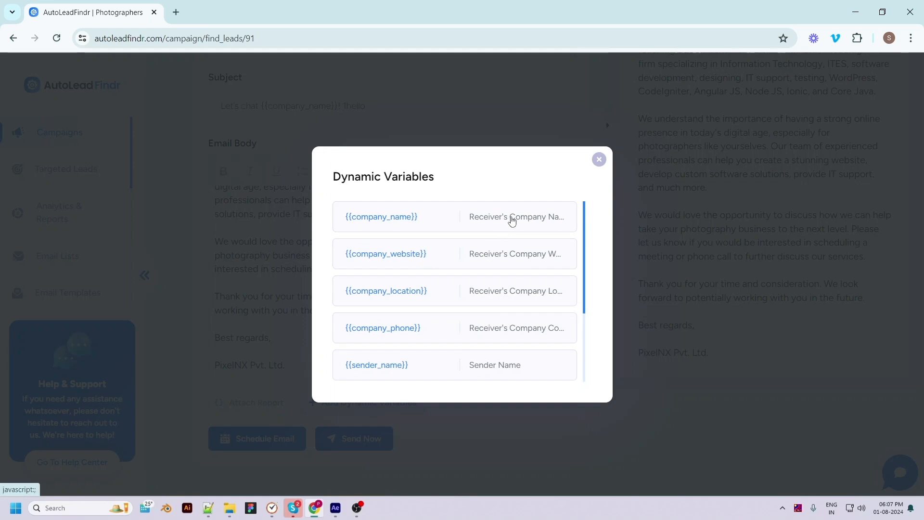
left_click(467, 216)
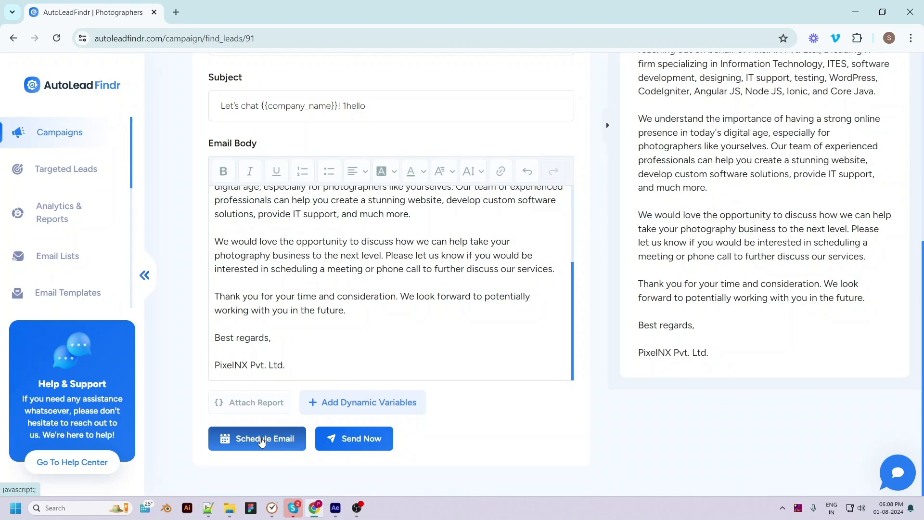
Schedule the NYC Photographers email for 26/07/2024 08:40 PM, Kathmandu (UTC+05:45) time.
left_click(371, 450)
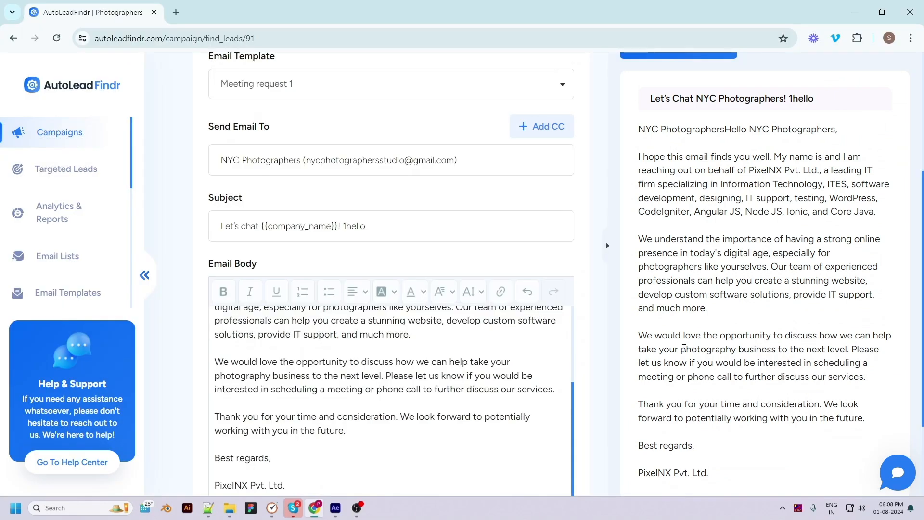
scroll(710, 376, "up", 4)
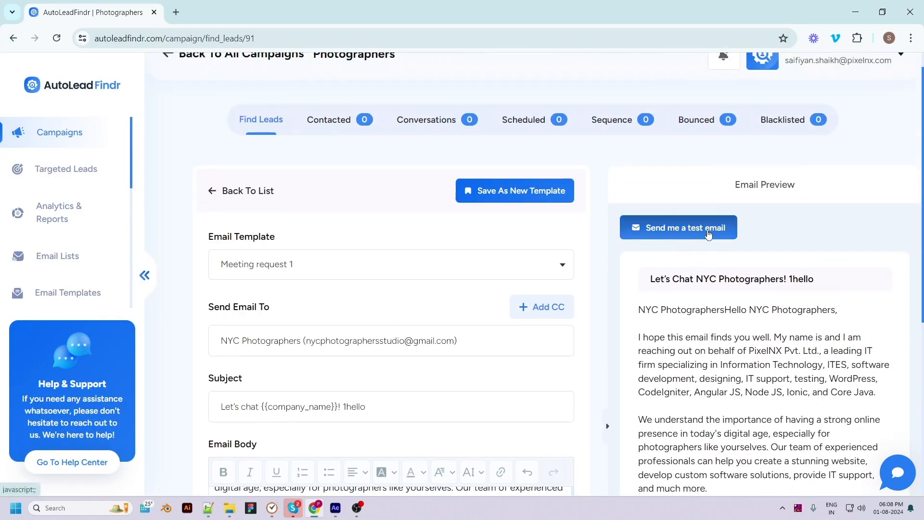
scroll(616, 380, "down", 6)
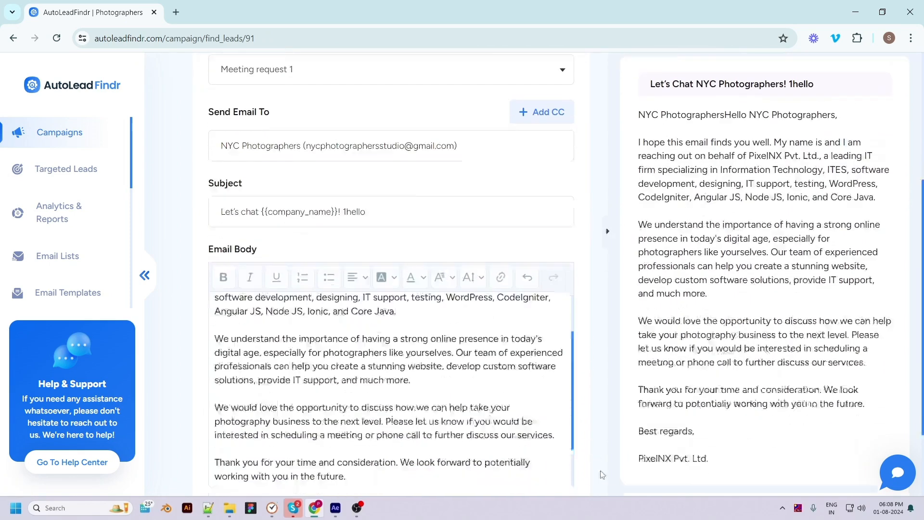
left_click(263, 443)
left_click(415, 240)
left_click(433, 367)
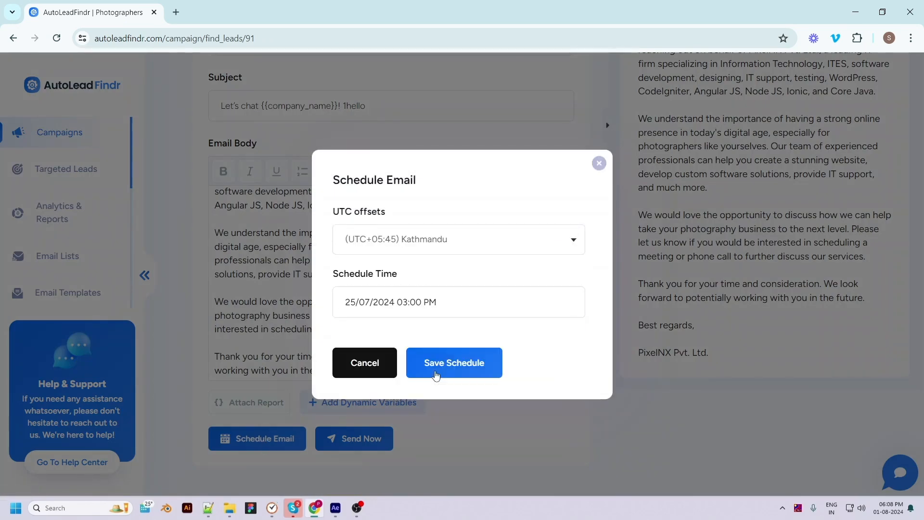
left_click(402, 308)
left_click(377, 468)
left_click(364, 420)
left_click(410, 469)
left_click(407, 428)
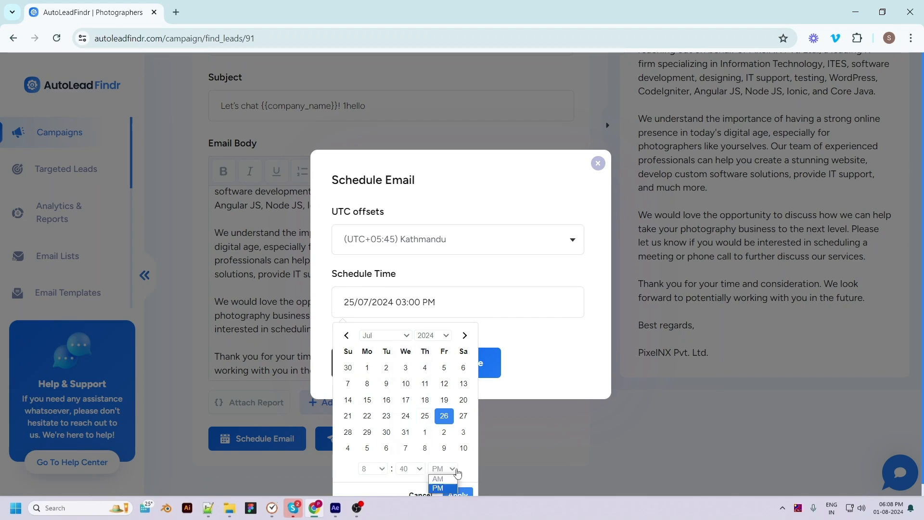
left_click(457, 494)
left_click(442, 368)
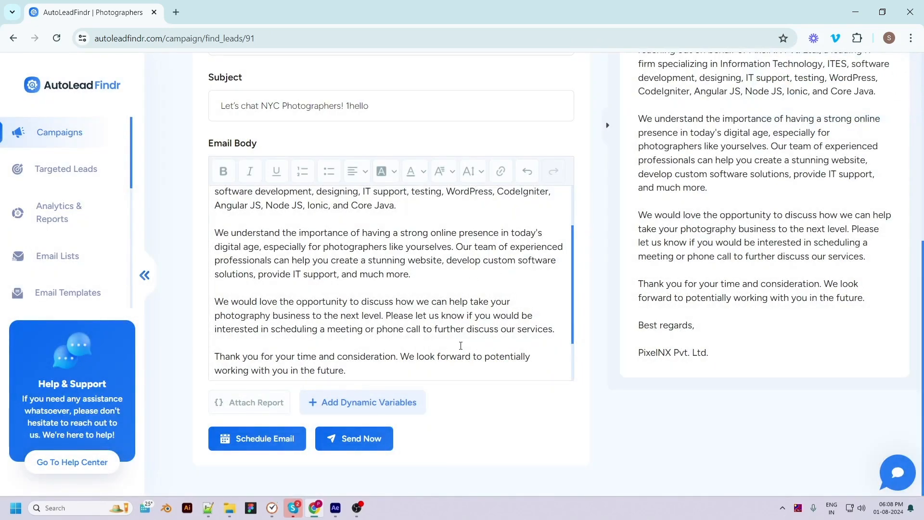
Send the NYC Photographers email immediately and view the campaign's contacted leads.
scroll(460, 345, "up", 5)
scroll(501, 170, "up", 1)
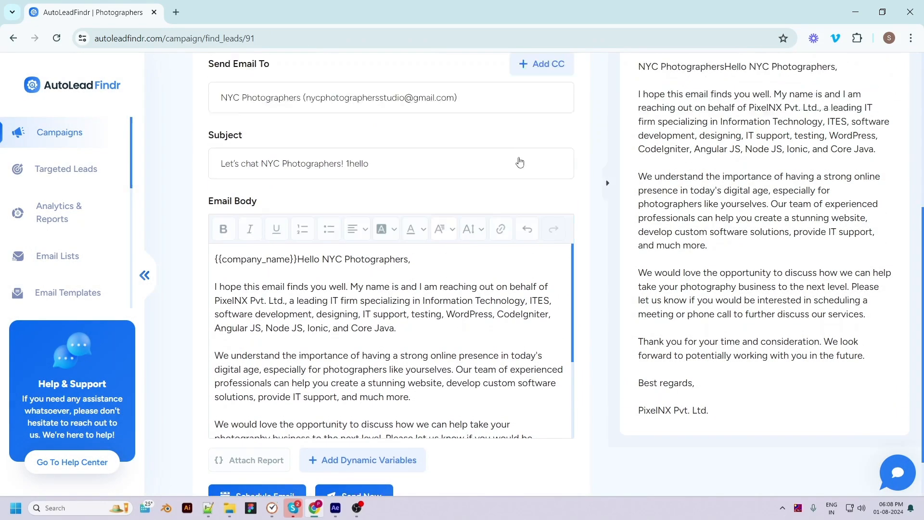
scroll(501, 170, "up", 6)
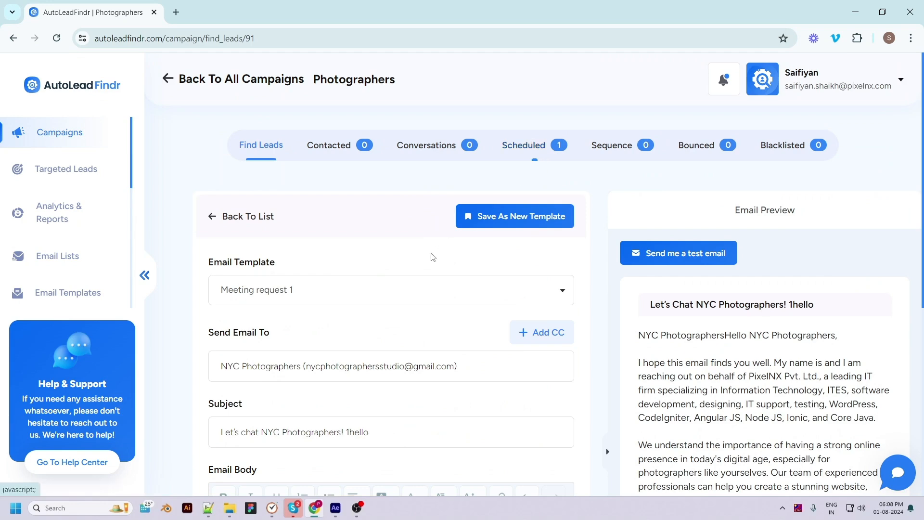
scroll(438, 251, "down", 8)
scroll(530, 478, "down", 3)
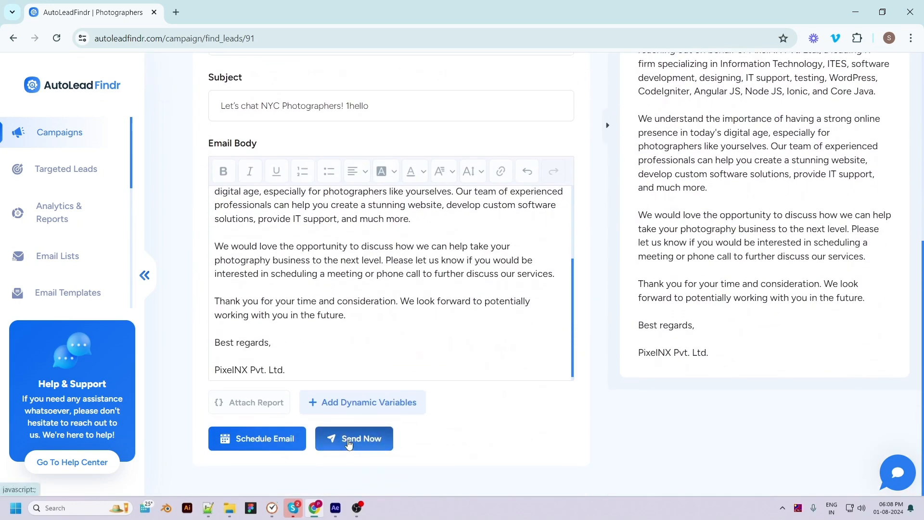
left_click(349, 444)
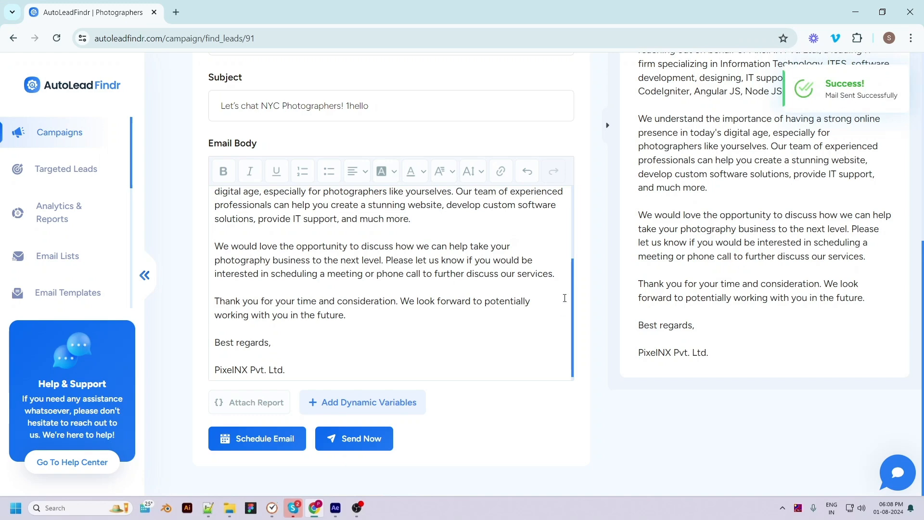
scroll(562, 310, "up", 6)
left_click(337, 121)
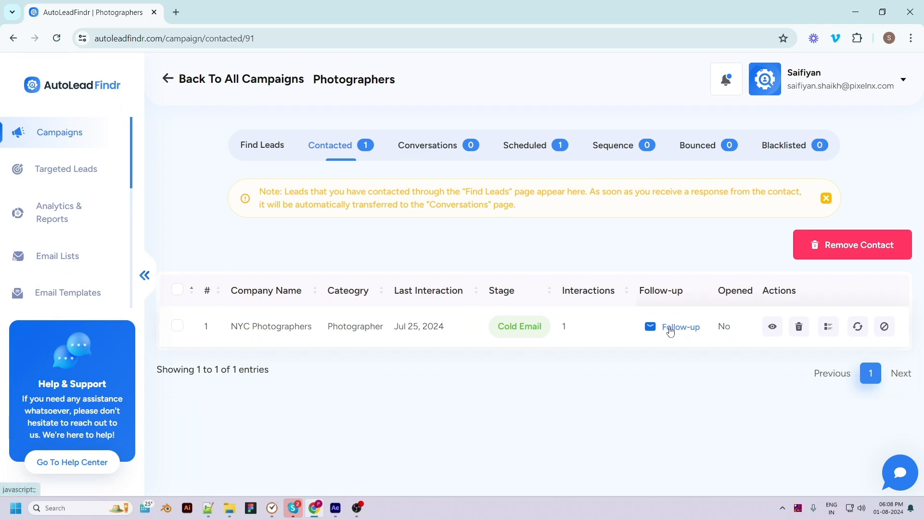
left_click(773, 326)
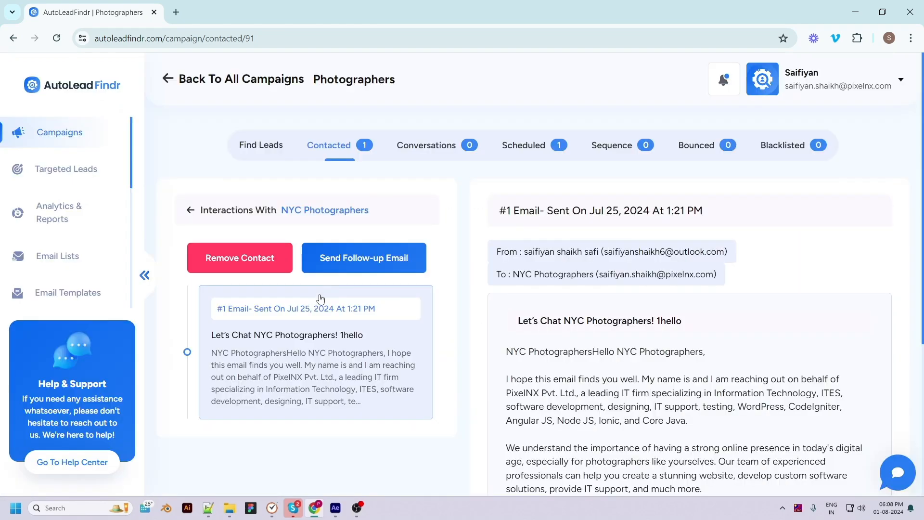
left_click(191, 212)
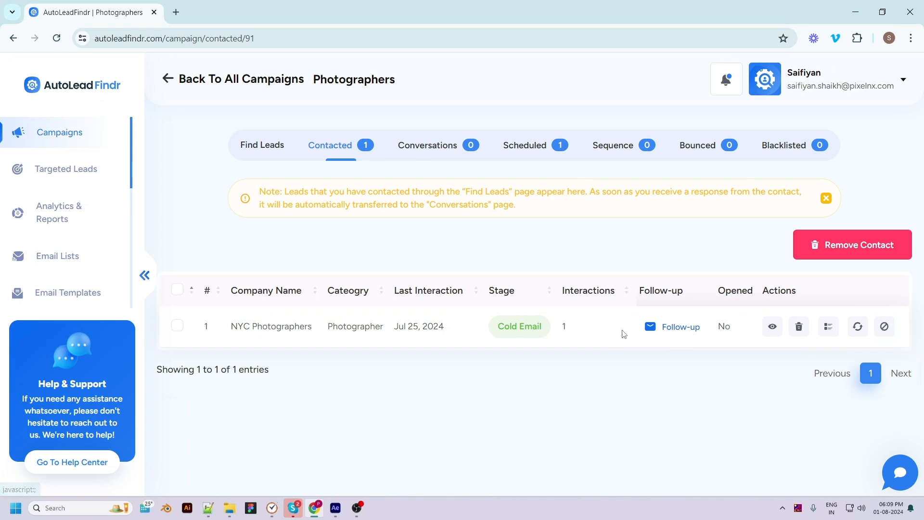
Send NYC Photographers an in-thread follow-up from template carwahing copy 1 with the added line 'good day!'.
left_click(649, 327)
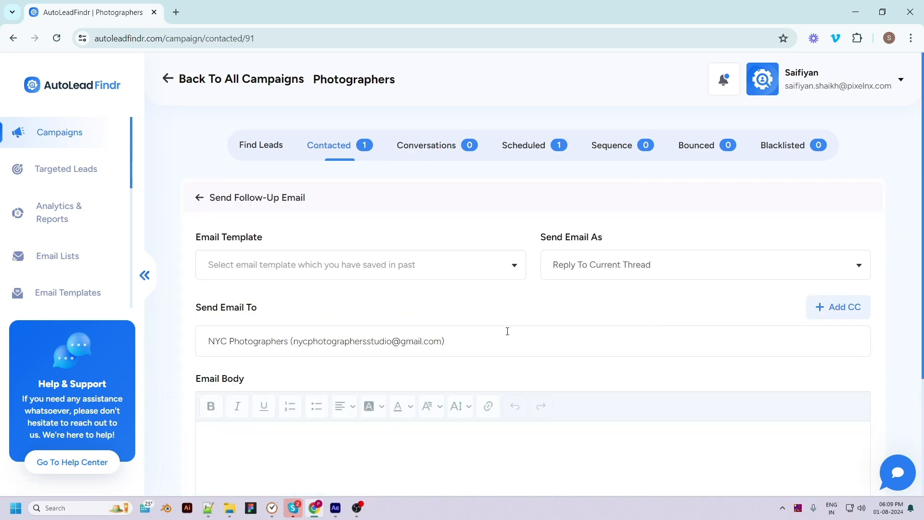
left_click(342, 268)
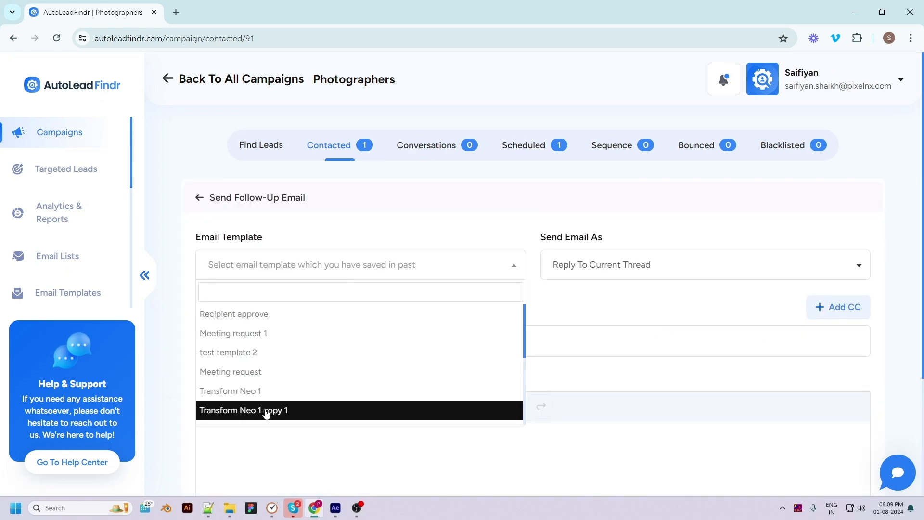
scroll(276, 379, "down", 3)
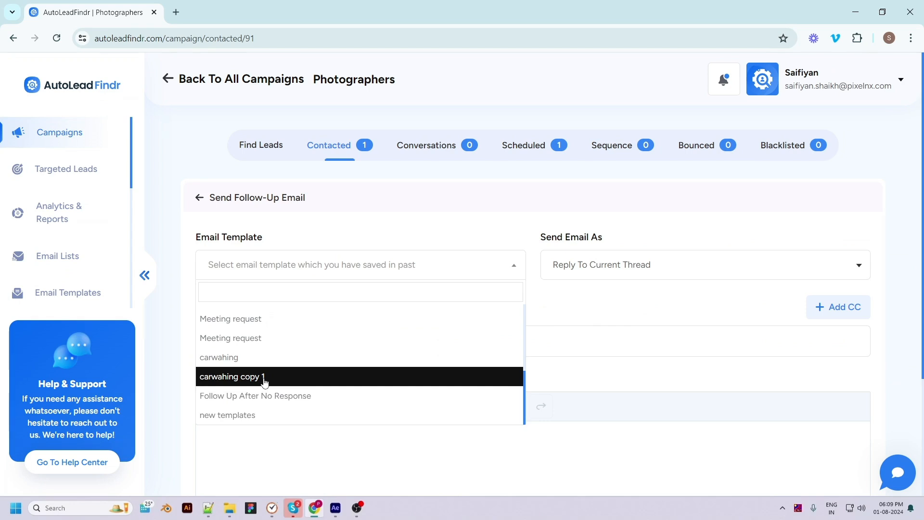
left_click(265, 379)
left_click(622, 266)
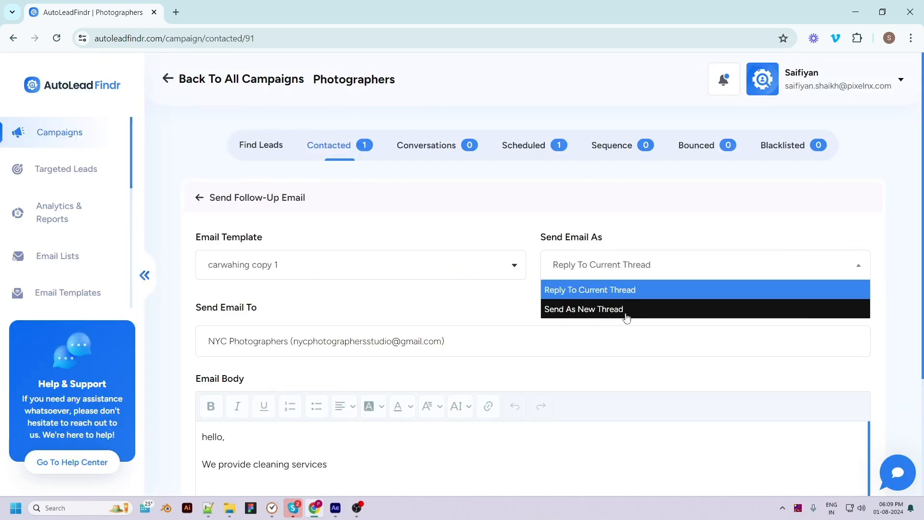
left_click(648, 296)
scroll(561, 375, "down", 3)
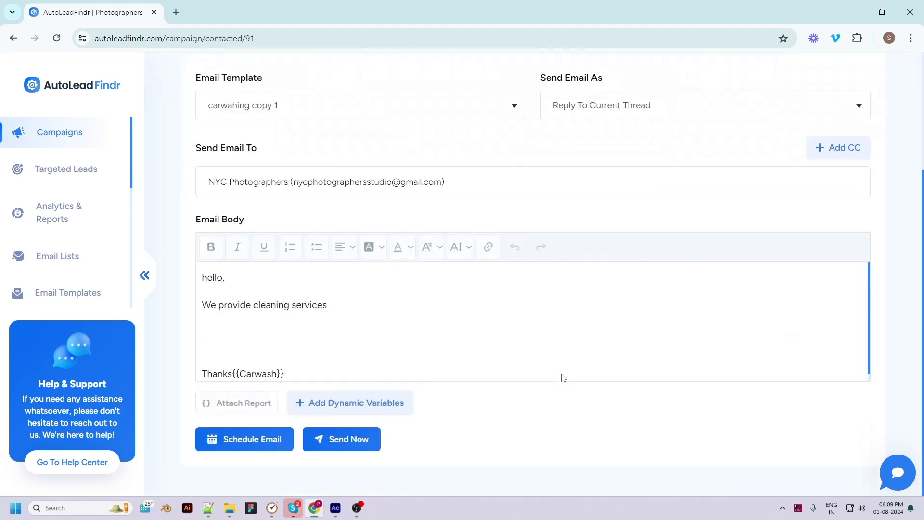
left_click(289, 334)
type("good day!")
scroll(717, 404, "down", 2)
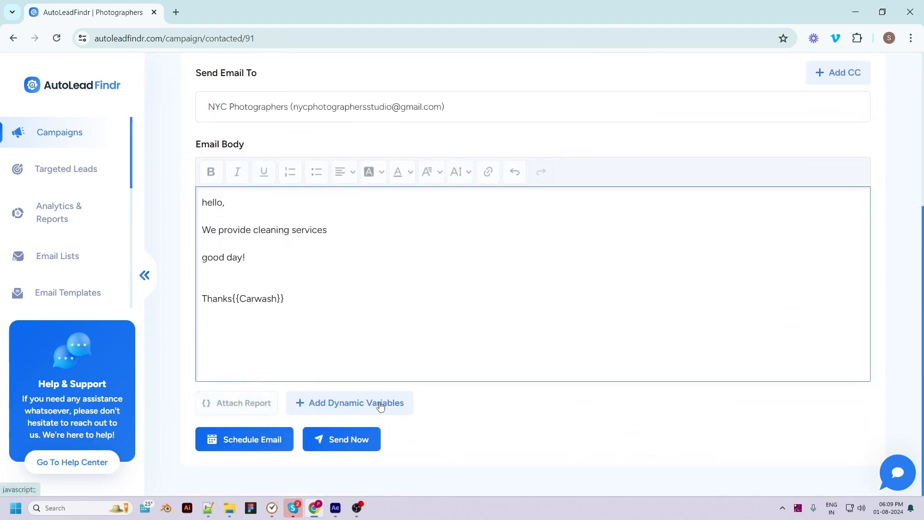
left_click(351, 446)
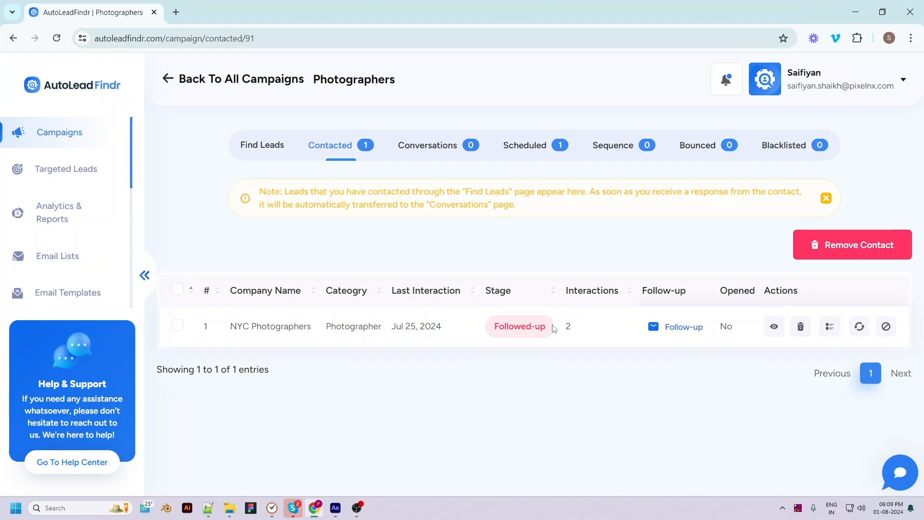
Clear a stray text selection and show the Photographers campaign's empty sequences list.
left_click_drag(557, 325, 575, 327)
left_click(579, 329)
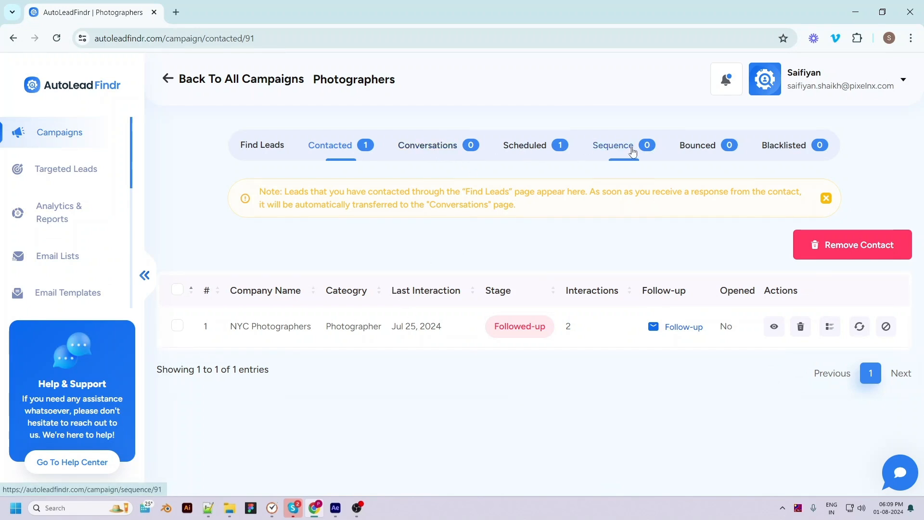
left_click(627, 147)
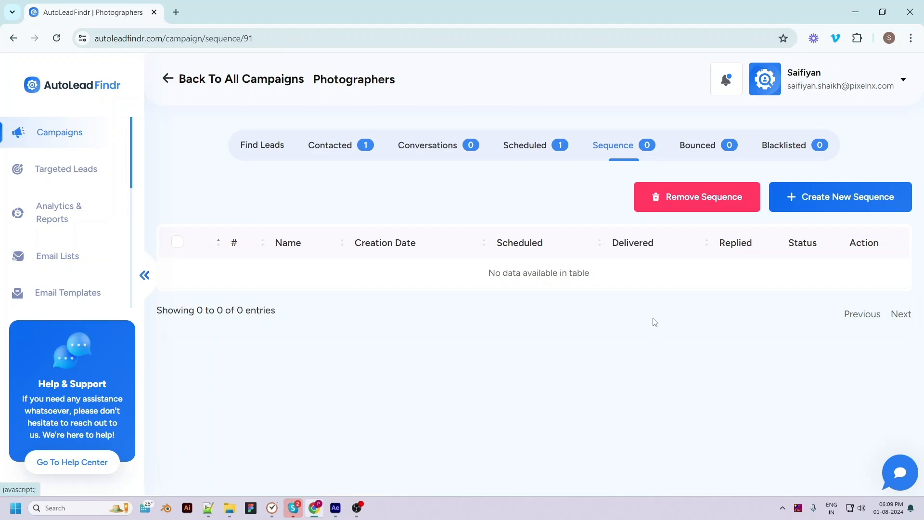
Create a sequence named 'photos' with an 08:16–13:18 time slot at UTC+05:30 Chennai.
left_click(813, 202)
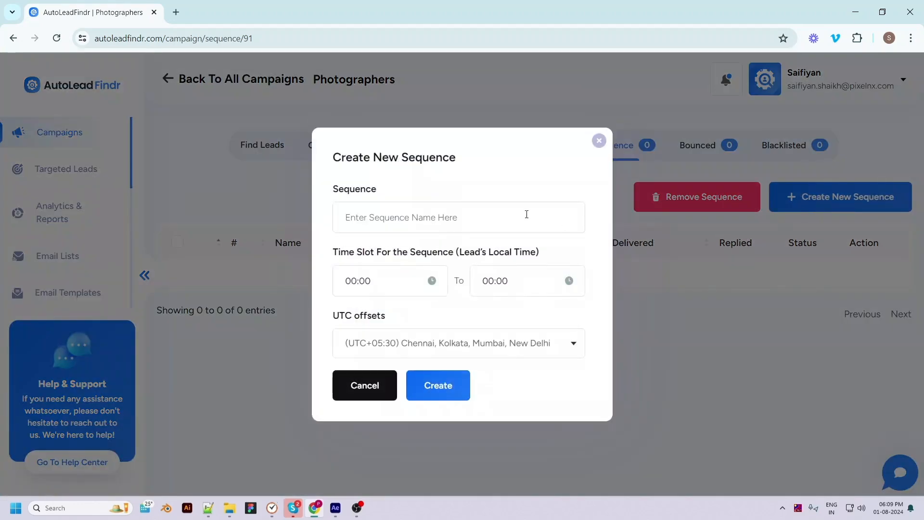
type("photos")
left_click(385, 283)
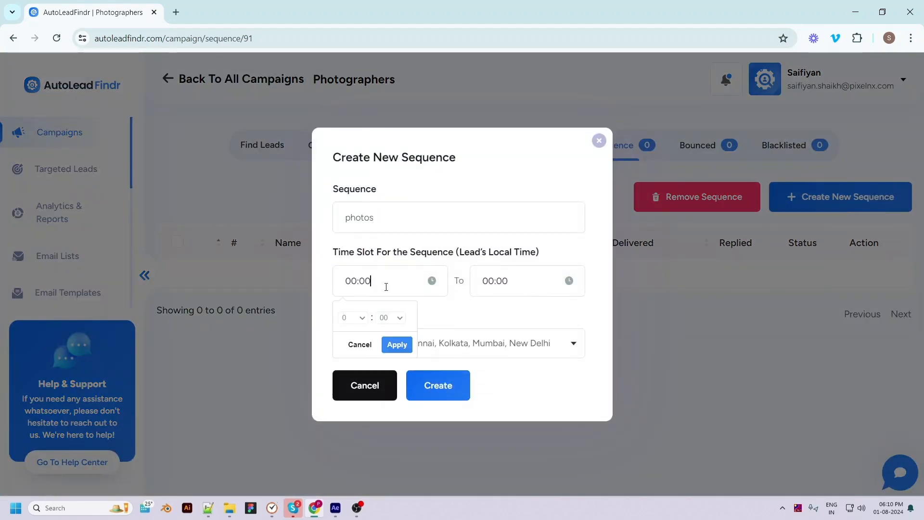
left_click(392, 351)
left_click(501, 283)
left_click(489, 318)
left_click(485, 251)
left_click(522, 319)
left_click(522, 295)
left_click(540, 346)
left_click(466, 354)
left_click(473, 350)
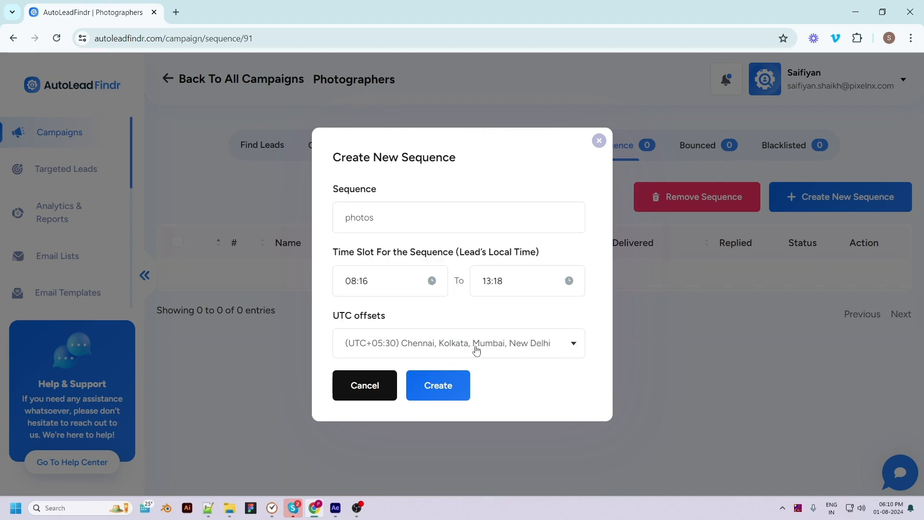
left_click(437, 387)
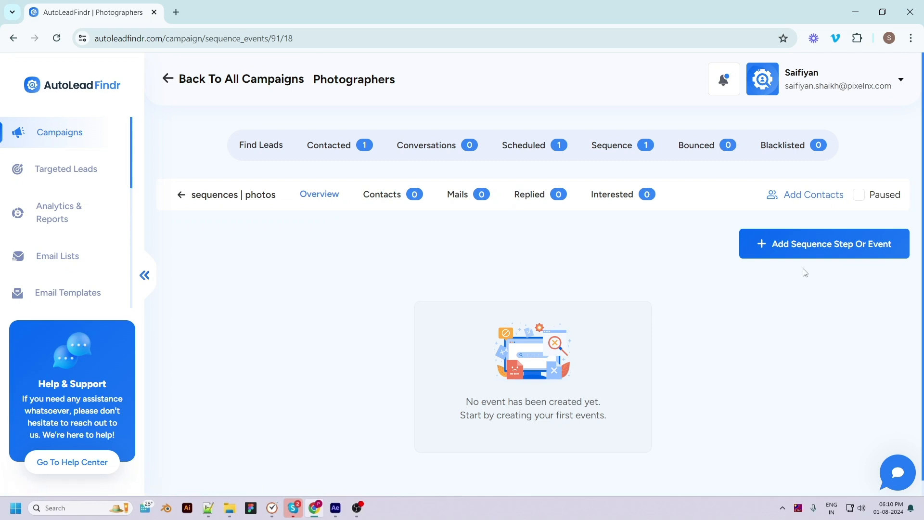
Add a sequence step titled event1 as a Send Email event with a 0-minute delay.
left_click(793, 245)
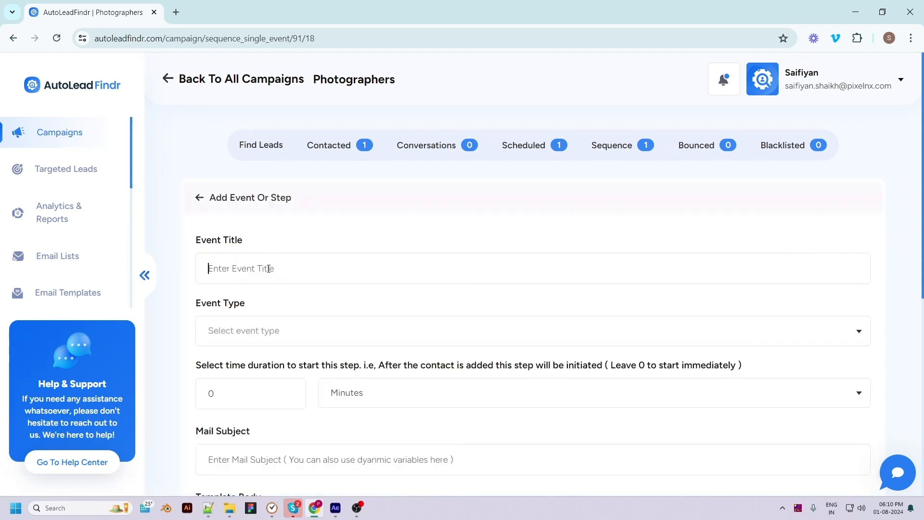
type("event1")
left_click(264, 331)
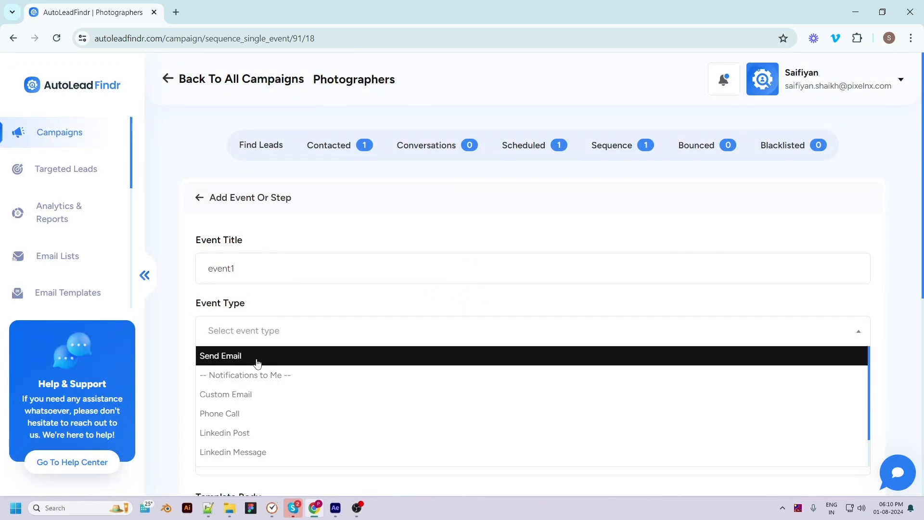
scroll(257, 362, "down", 1)
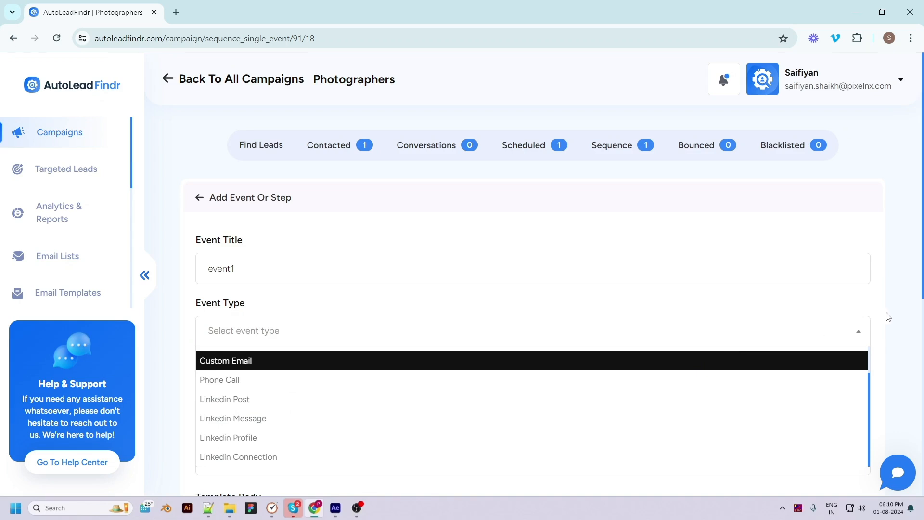
scroll(890, 318, "down", 3)
scroll(285, 189, "down", 1)
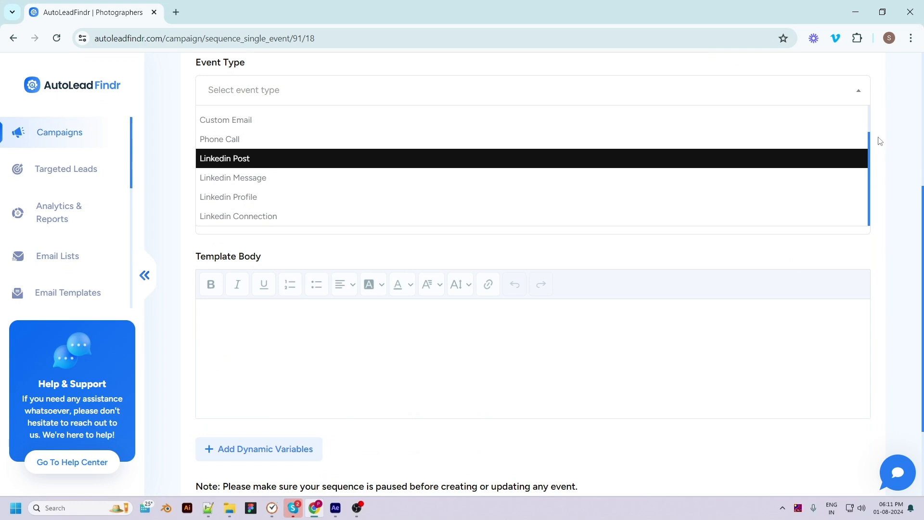
left_click(869, 115)
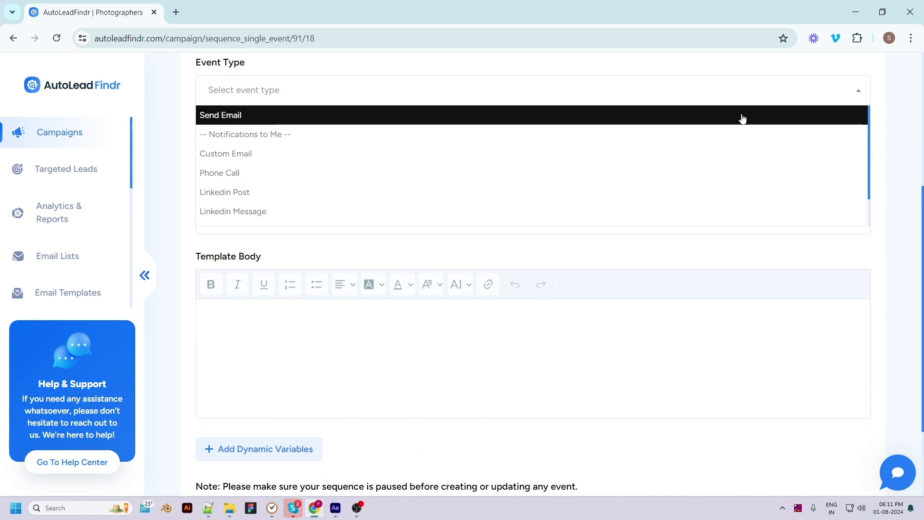
left_click(708, 122)
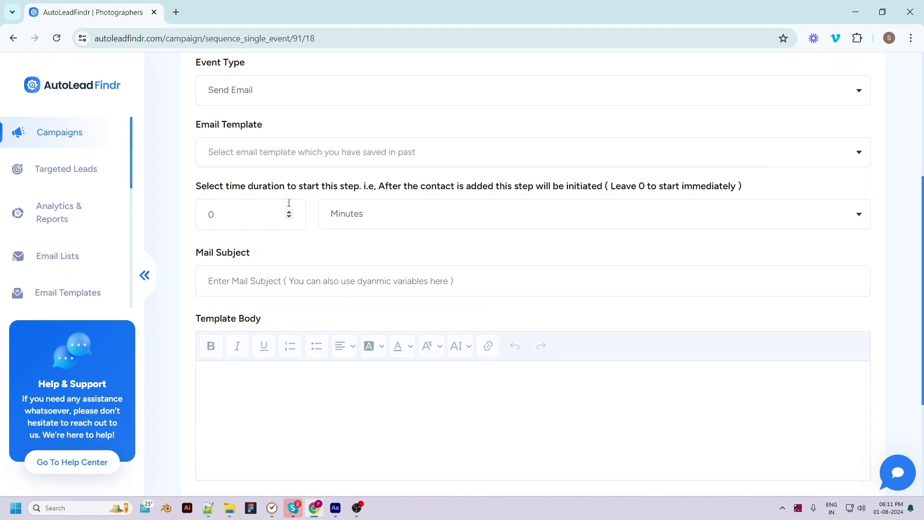
left_click_drag(215, 214, 207, 214)
type("5")
left_click(348, 213)
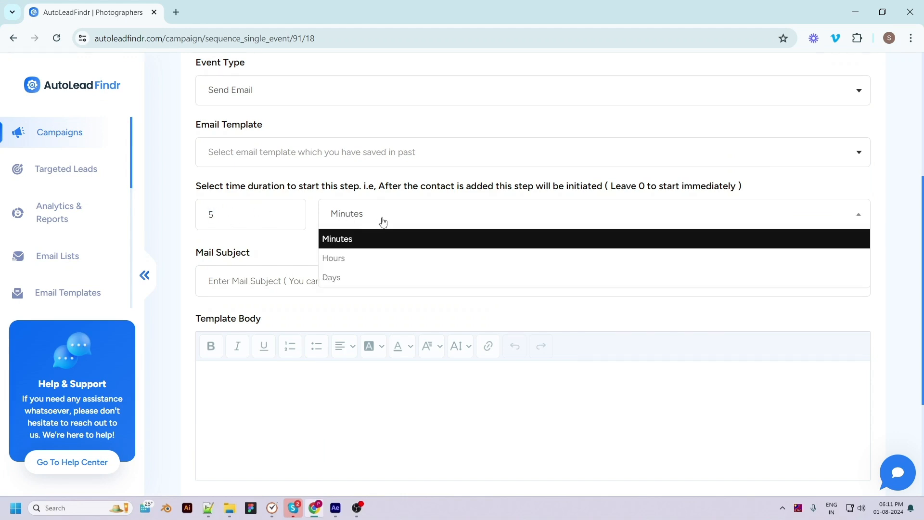
left_click(363, 241)
double_click(210, 215)
type("0")
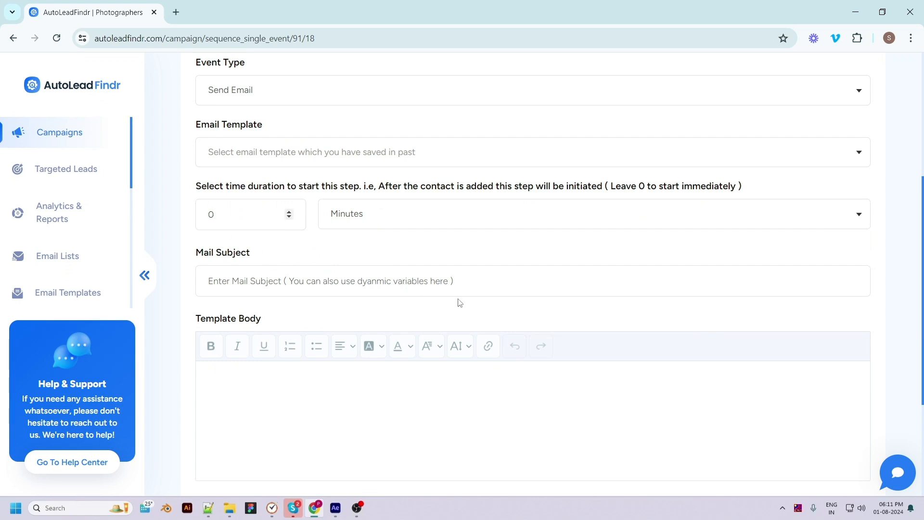
Give it subject event1 and body 'hello, see you soon!' plus company_name, then create it.
left_click(495, 281)
type("event1")
scroll(307, 281, "down", 2)
left_click(307, 282)
type("hello ,")
key("Return")
type("see you soon!")
scroll(259, 314, "down", 4)
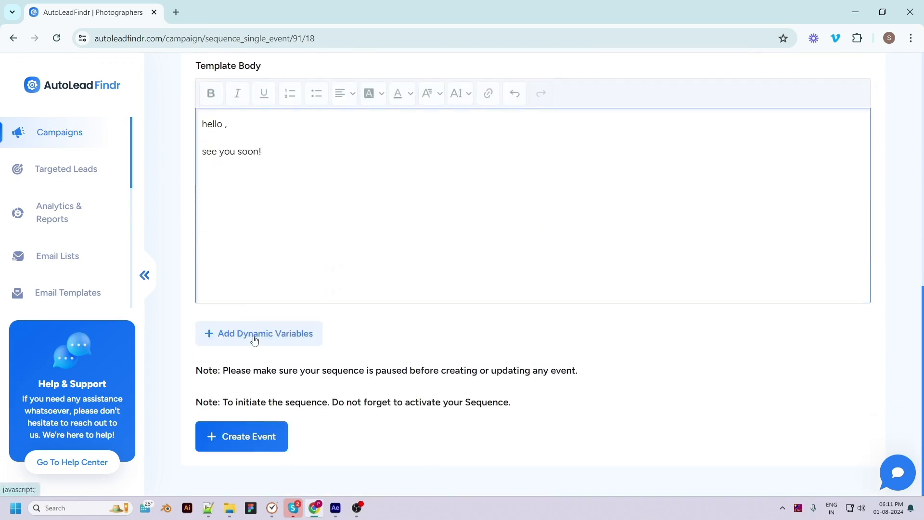
left_click(255, 334)
left_click(487, 226)
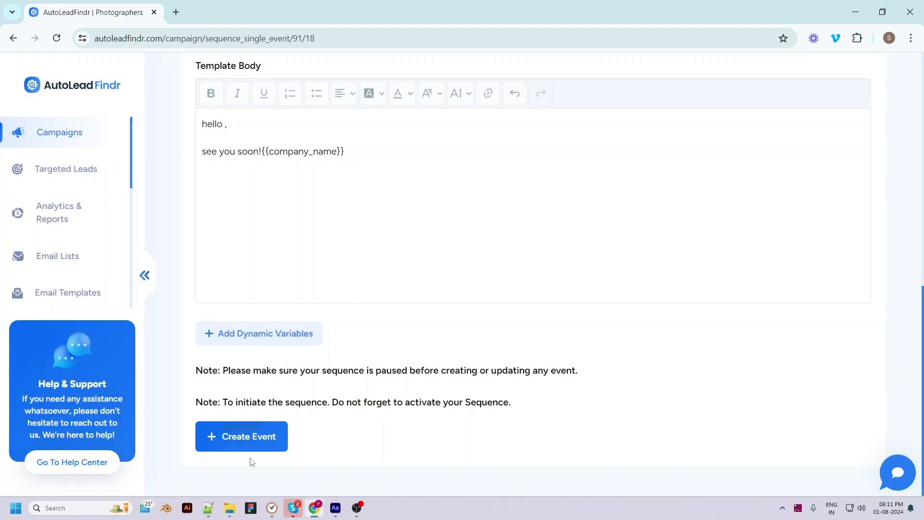
left_click(241, 441)
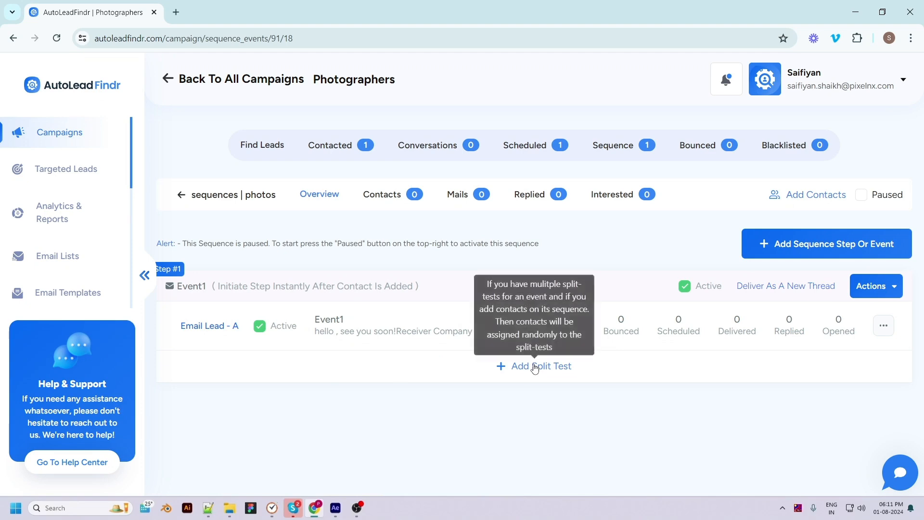
Add a Meeting request 1 split-test variant to Event1 and switch the photos sequence to Active.
left_click(534, 367)
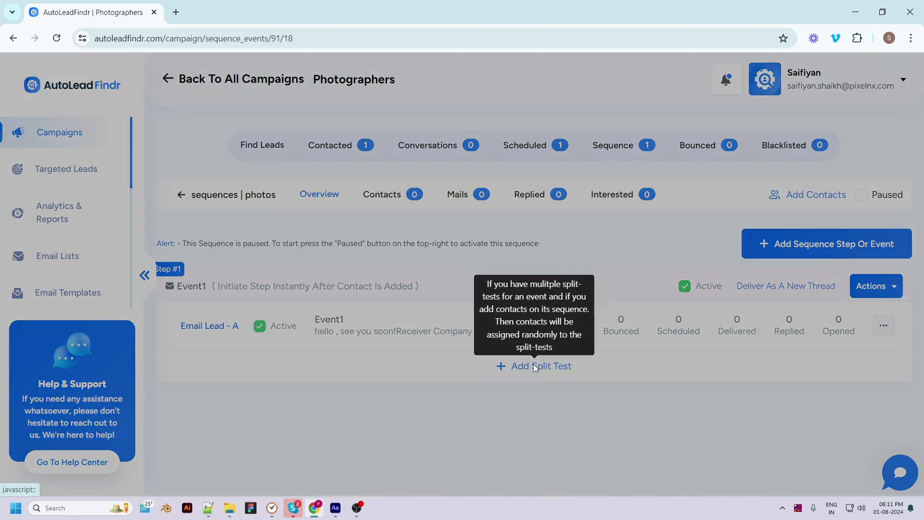
left_click(398, 162)
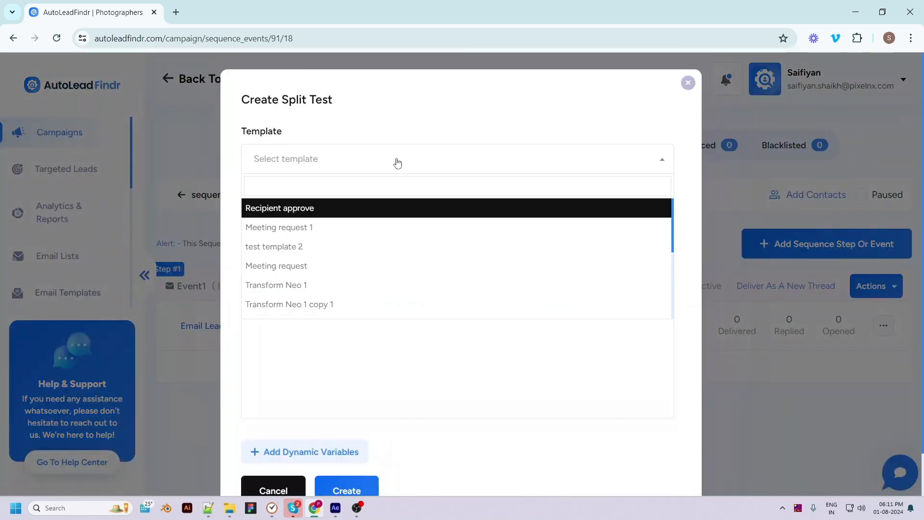
left_click(296, 229)
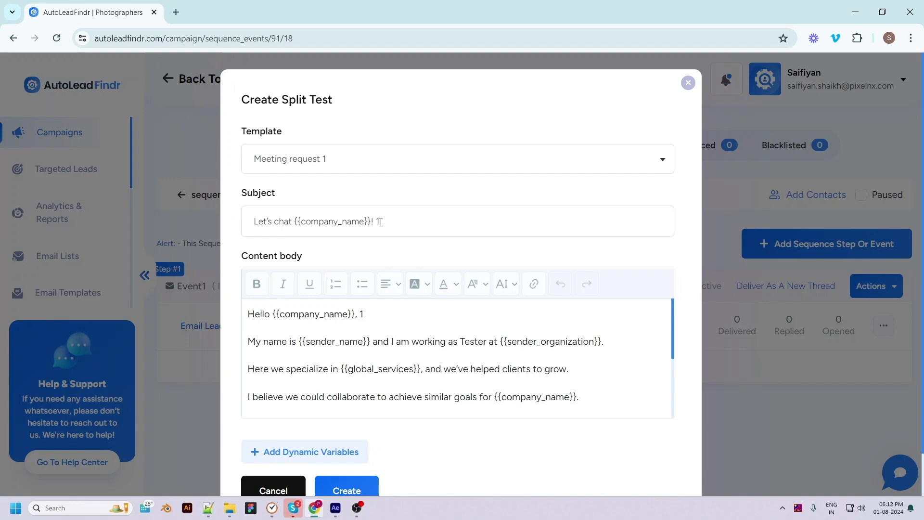
scroll(495, 385, "down", 3)
scroll(540, 413, "down", 2)
scroll(467, 461, "down", 1)
left_click(334, 442)
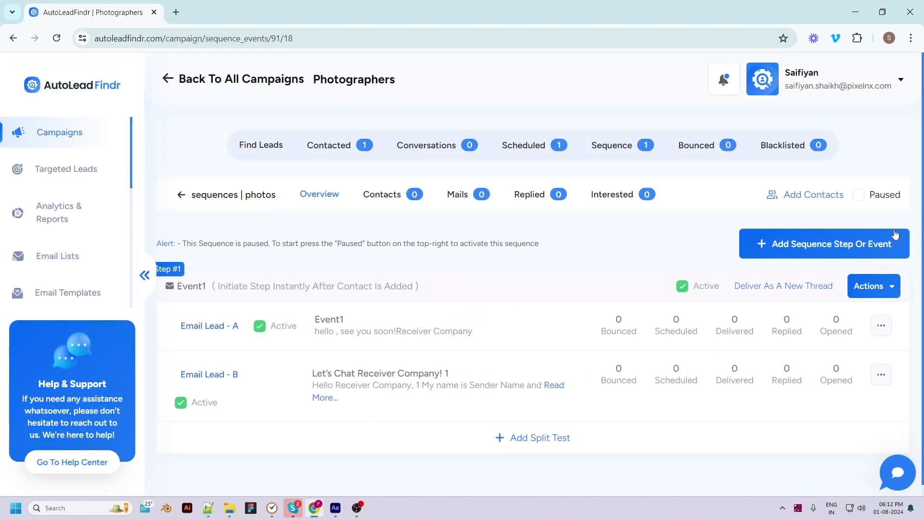
left_click(861, 196)
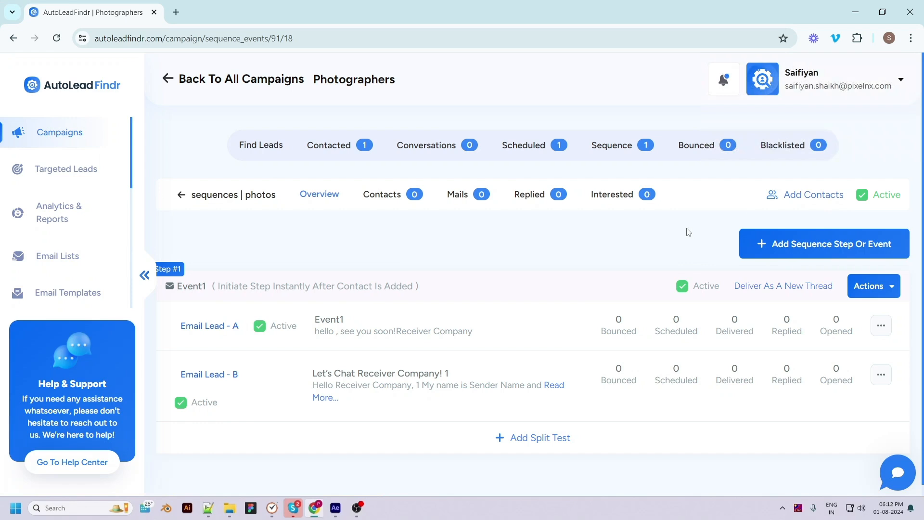
Add NYC Photographers, The Martin Crew Photography LLC and VoidCodersTM to photos, then view that sequence.
left_click(787, 195)
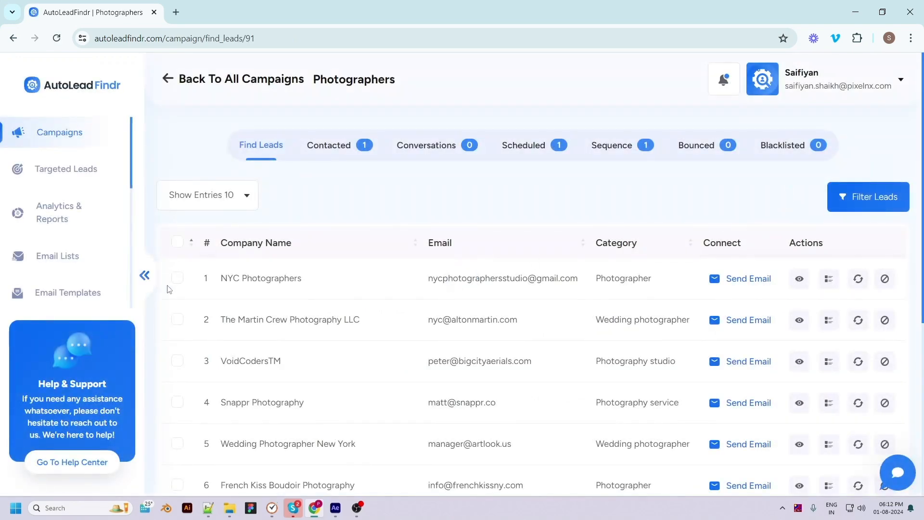
left_click(177, 277)
left_click(177, 319)
left_click(178, 362)
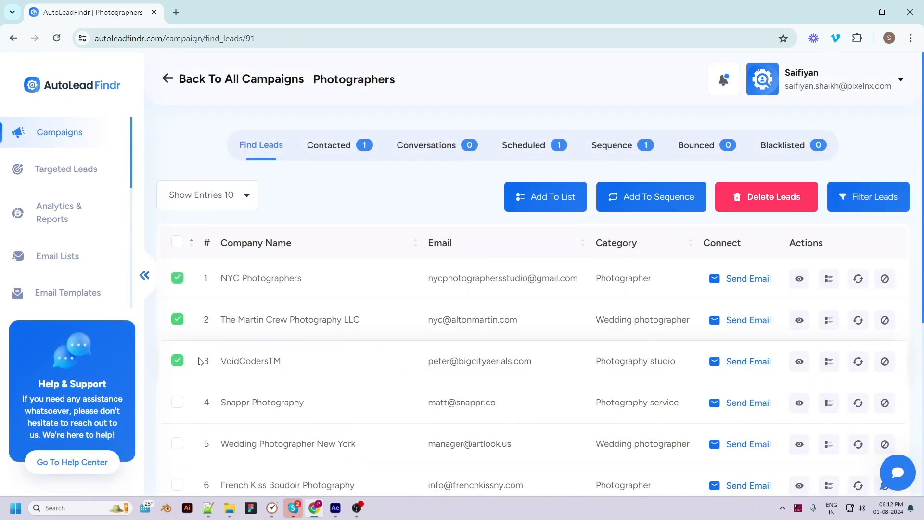
left_click(632, 199)
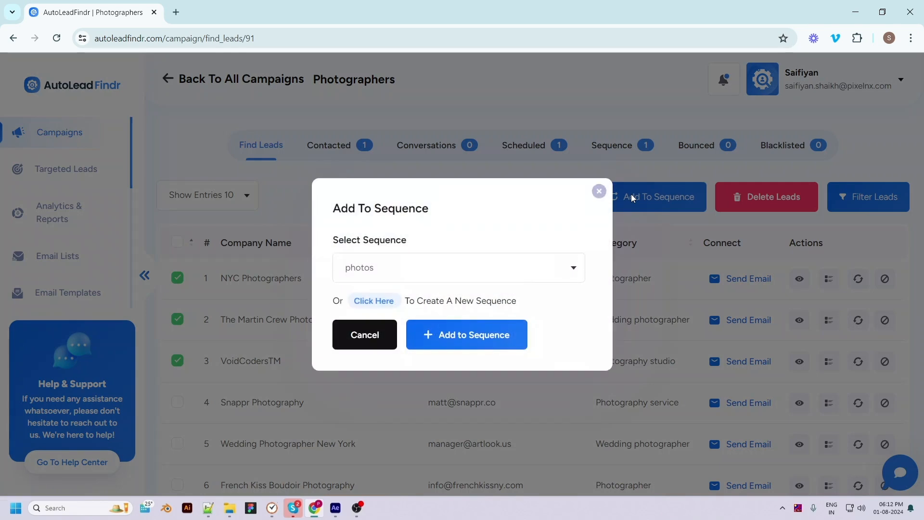
left_click(408, 277)
left_click(365, 316)
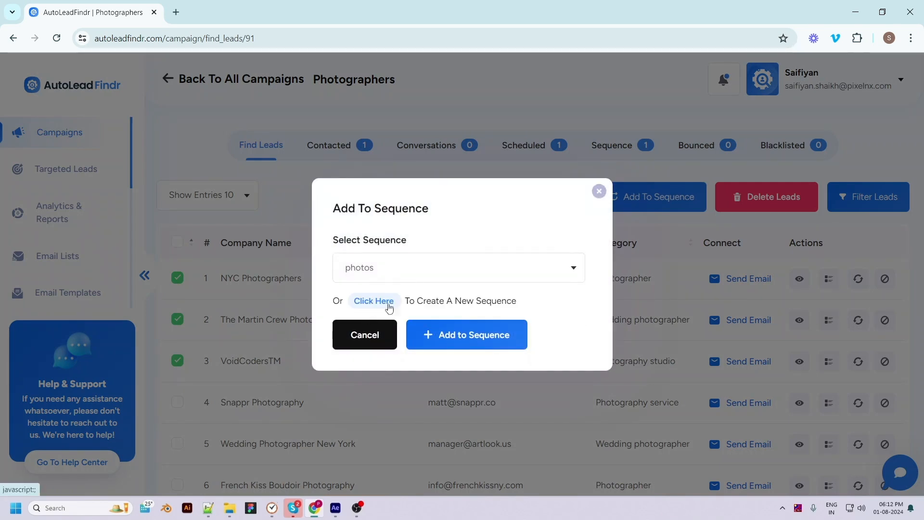
left_click(466, 334)
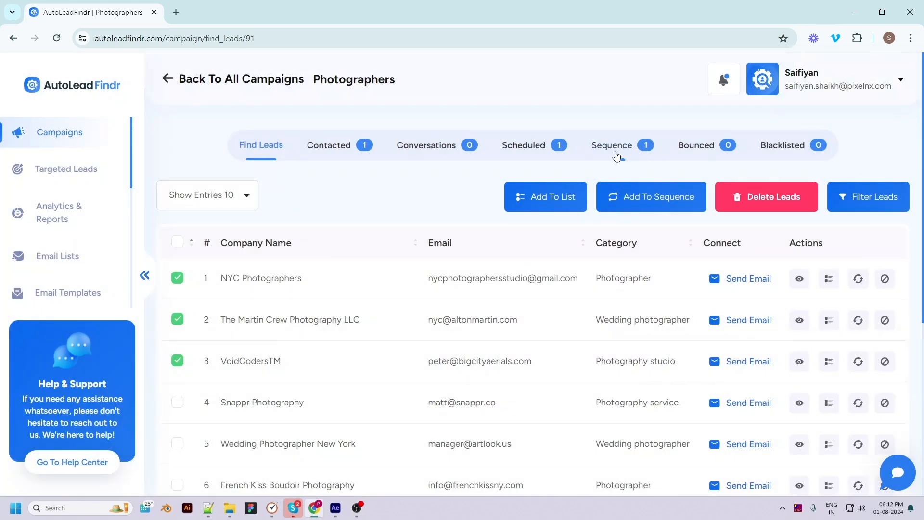
left_click(622, 153)
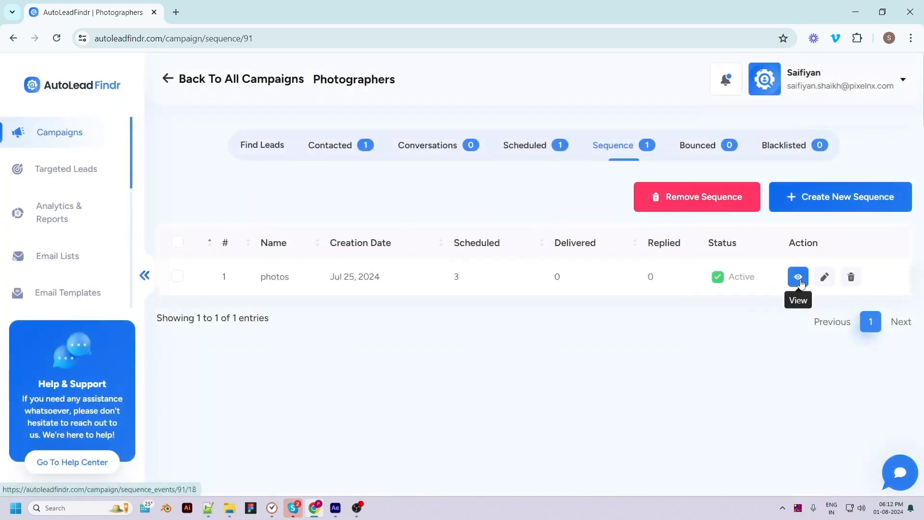
left_click(796, 274)
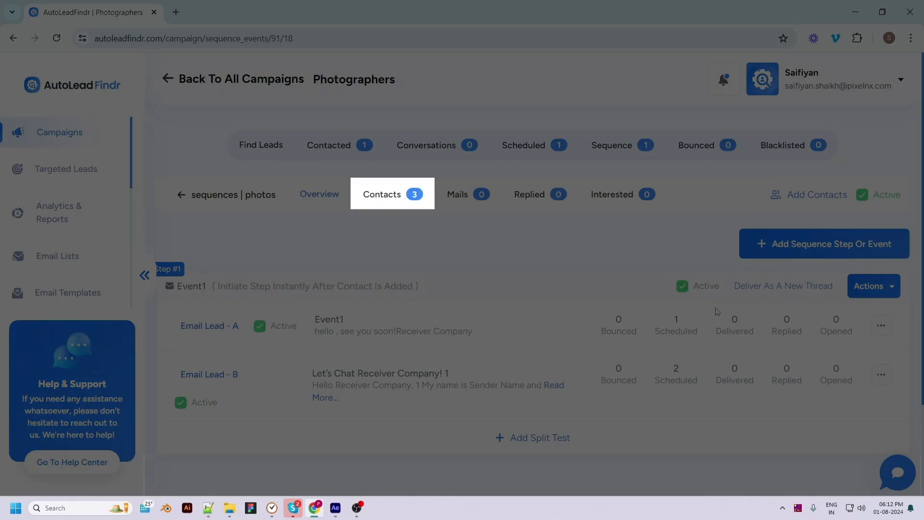